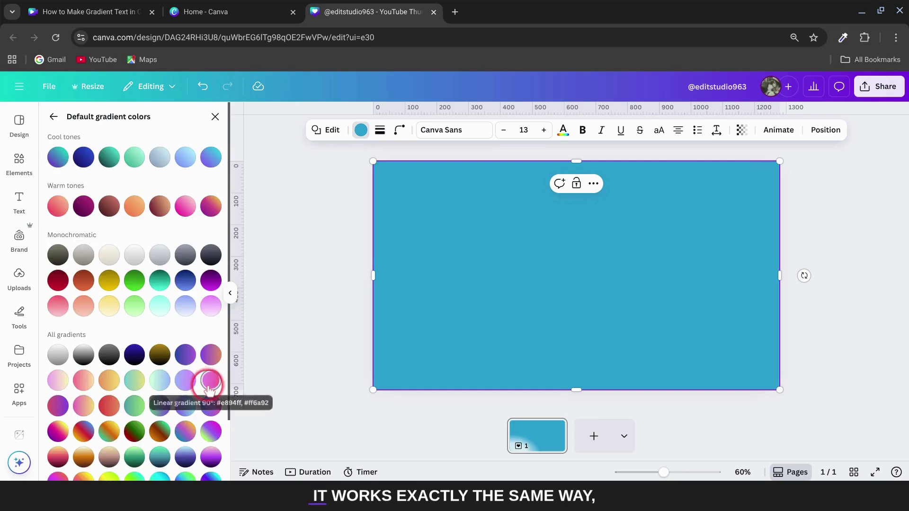
# Fill the page-sized rectangle with the 90° linear blue-to-purple gradient #224aa8, #b56fdc
pyautogui.click(185, 355)
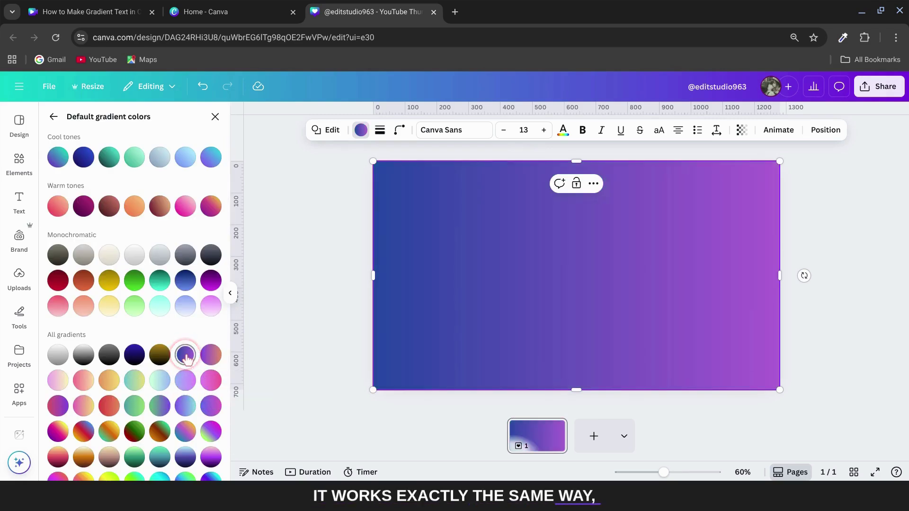
pyautogui.click(184, 357)
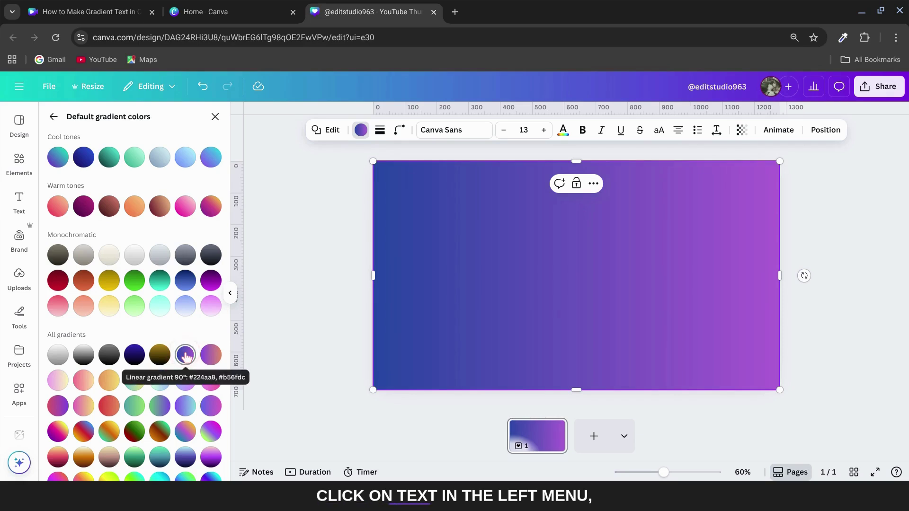
# Add a heading reading "GRADIENT" over the gradient rectangle
pyautogui.click(19, 198)
pyautogui.click(142, 336)
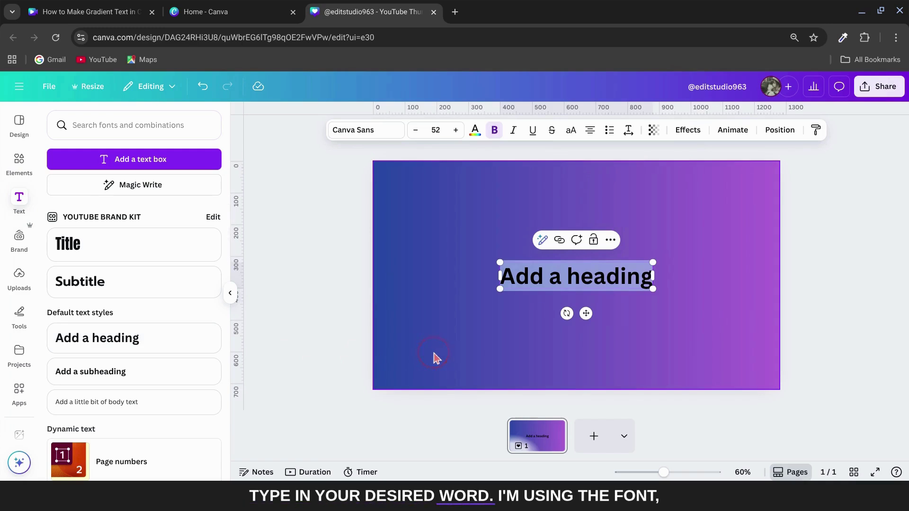
pyautogui.write('GRADIENT')
# Set the heading's font to League Spartan and enlarge it to size 152 so it spans most of the page width
pyautogui.click(370, 130)
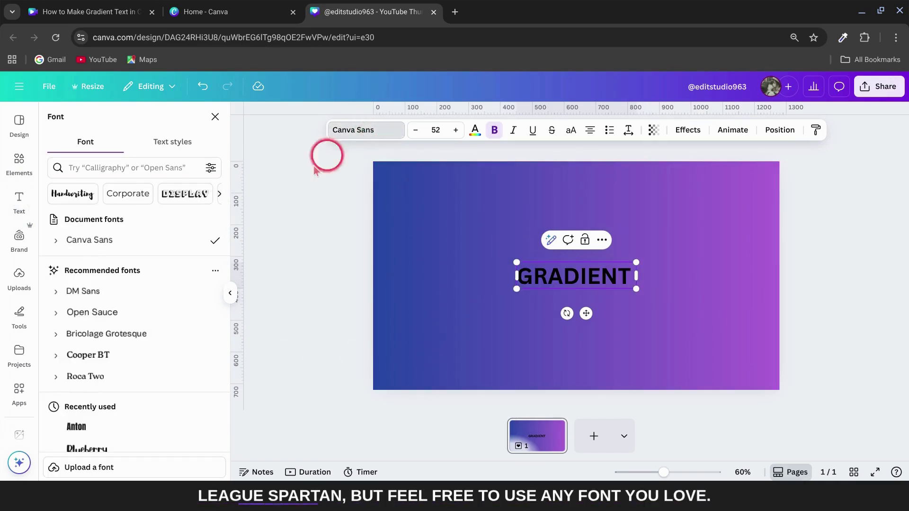
pyautogui.scroll(-10, 157, 308)
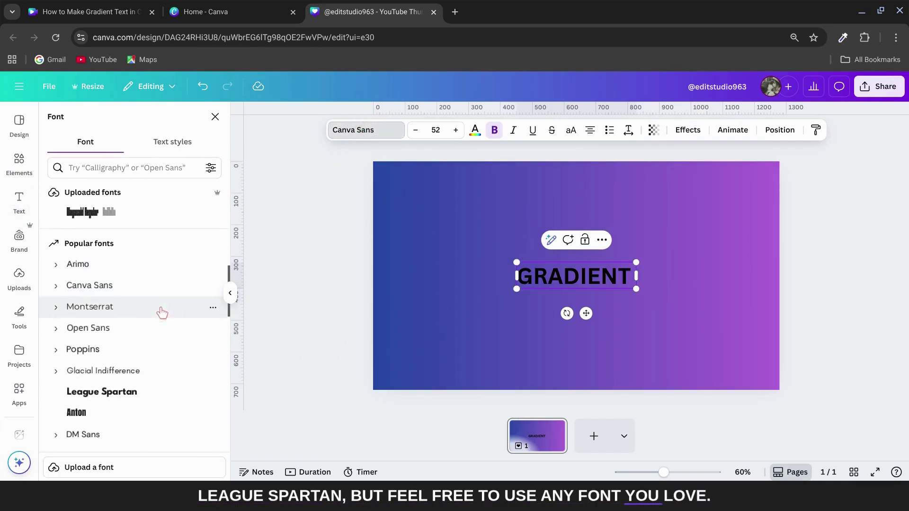
pyautogui.click(142, 383)
pyautogui.moveTo(635, 290); pyautogui.dragTo(763, 294)
pyautogui.moveTo(511, 294); pyautogui.dragTo(405, 314)
# Color the heading white (#ffffff) and set its transparency to 30
pyautogui.click(475, 130)
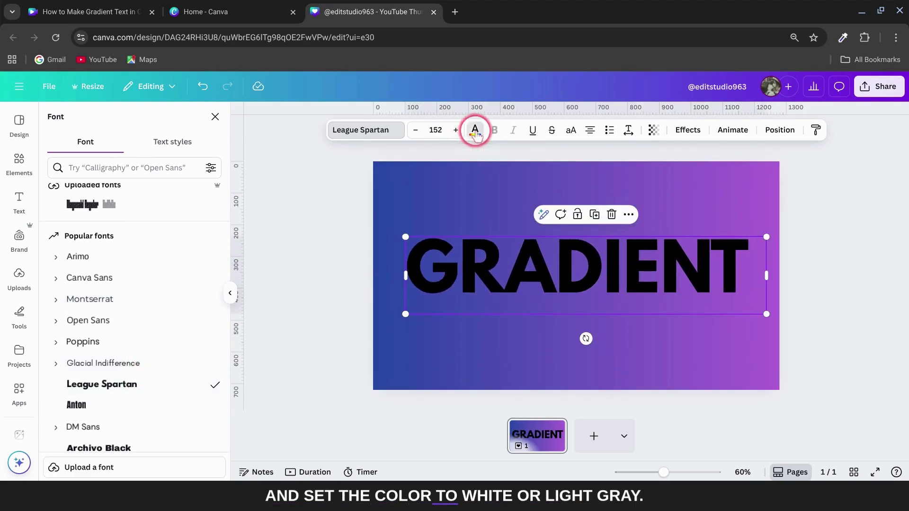
pyautogui.click(134, 266)
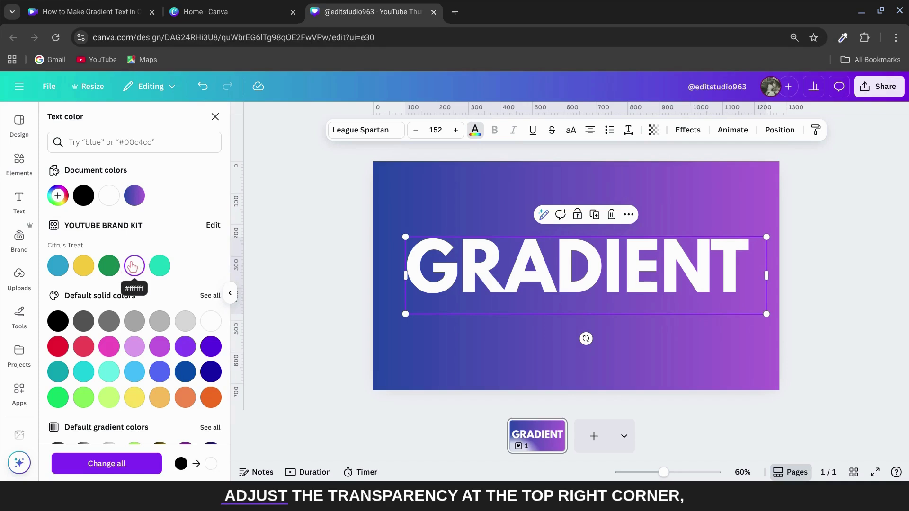
pyautogui.click(653, 131)
pyautogui.moveTo(678, 174); pyautogui.dragTo(622, 174)
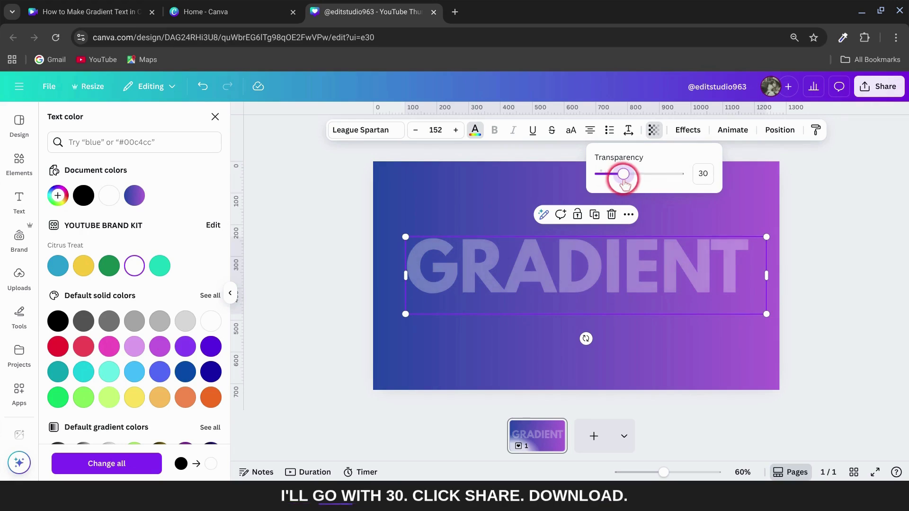
# Download the design as a PNG at size multiplier 2.375
pyautogui.click(878, 86)
pyautogui.click(716, 308)
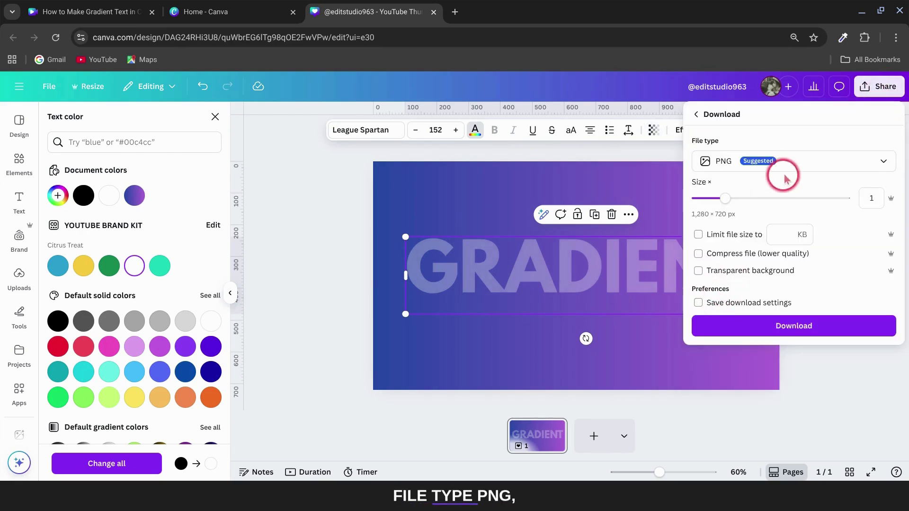
pyautogui.moveTo(725, 199); pyautogui.dragTo(803, 199)
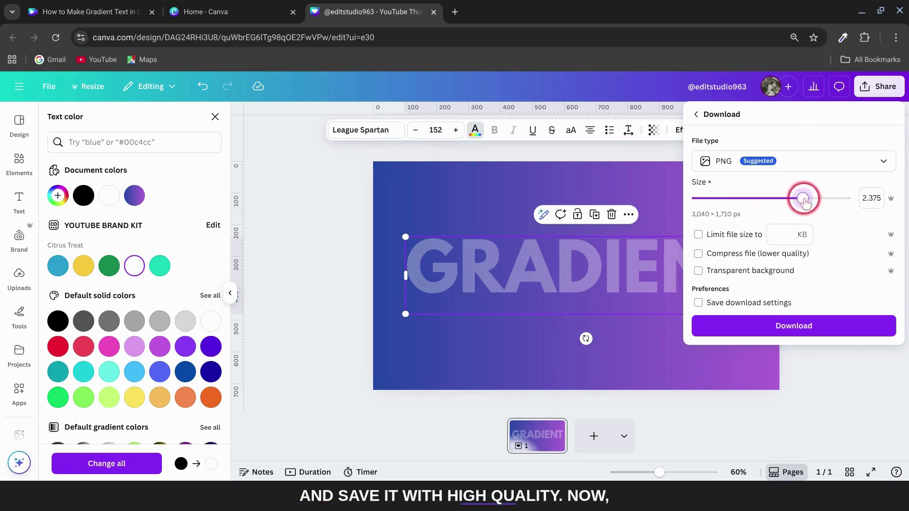
pyautogui.click(795, 324)
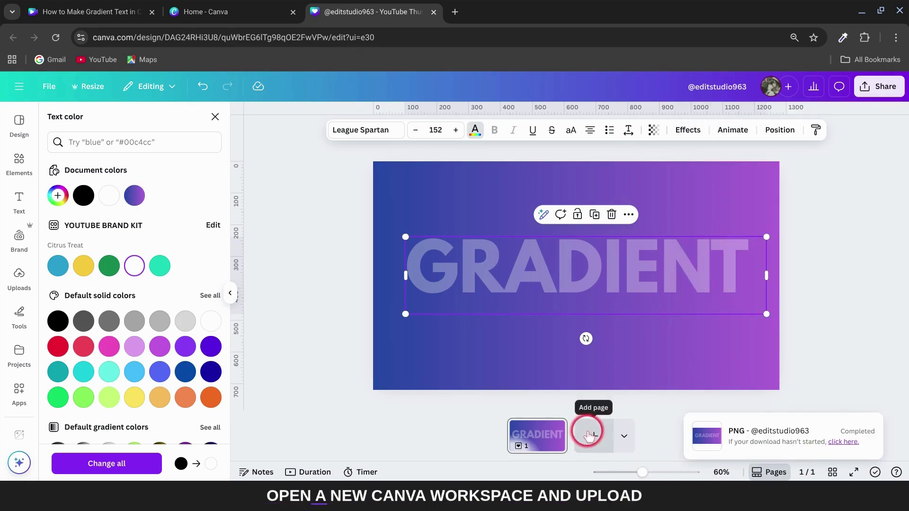
# Add a second page and paste the exported GRADIENT image onto it
pyautogui.click(589, 434)
pyautogui.rightClick(468, 305)
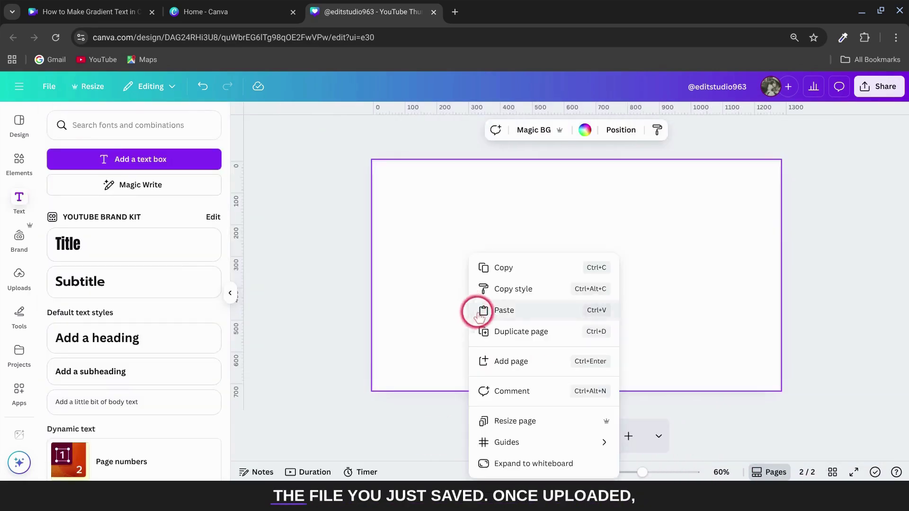
pyautogui.click(530, 313)
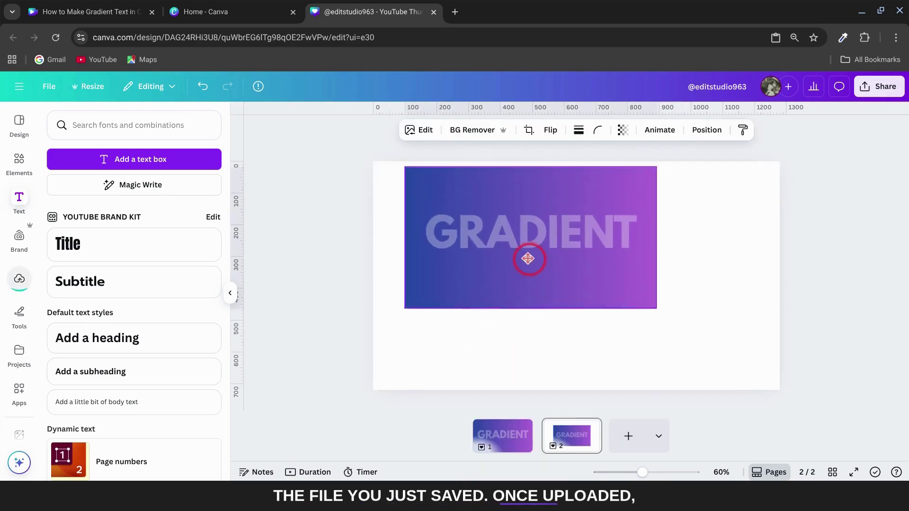
# Position and enlarge the pasted image to cover the whole page, and remove its background
pyautogui.moveTo(525, 260); pyautogui.dragTo(500, 255)
pyautogui.moveTo(625, 302); pyautogui.dragTo(795, 379)
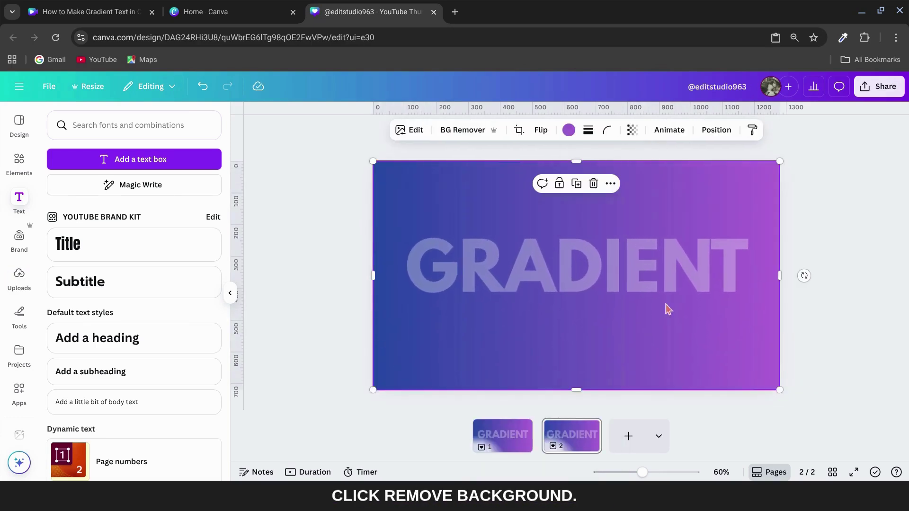
pyautogui.click(473, 135)
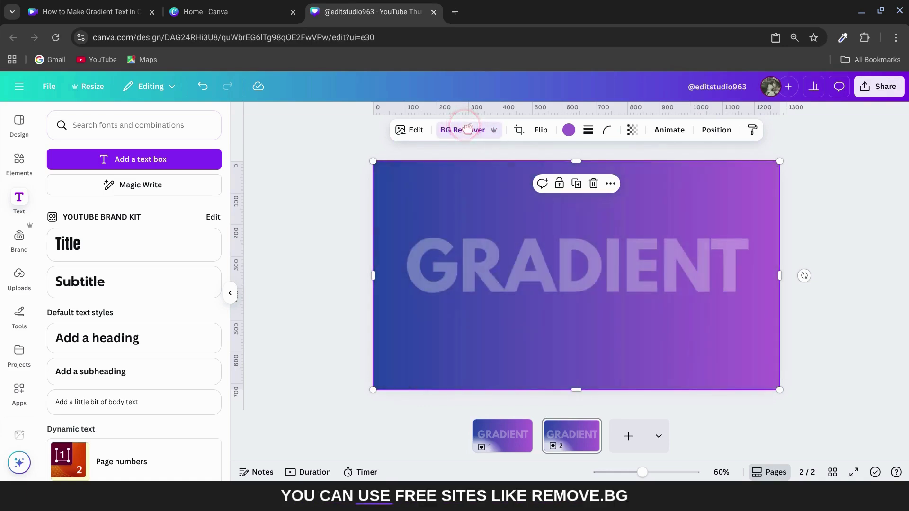
pyautogui.click(467, 131)
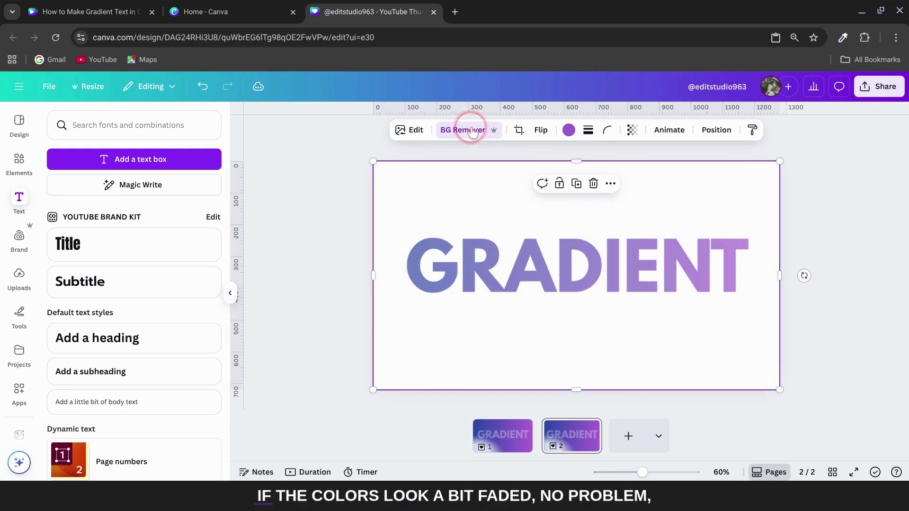
# Adjust the cut-out text image to brightness -34, contrast 45, saturation 45 and vibrance 20
pyautogui.click(415, 131)
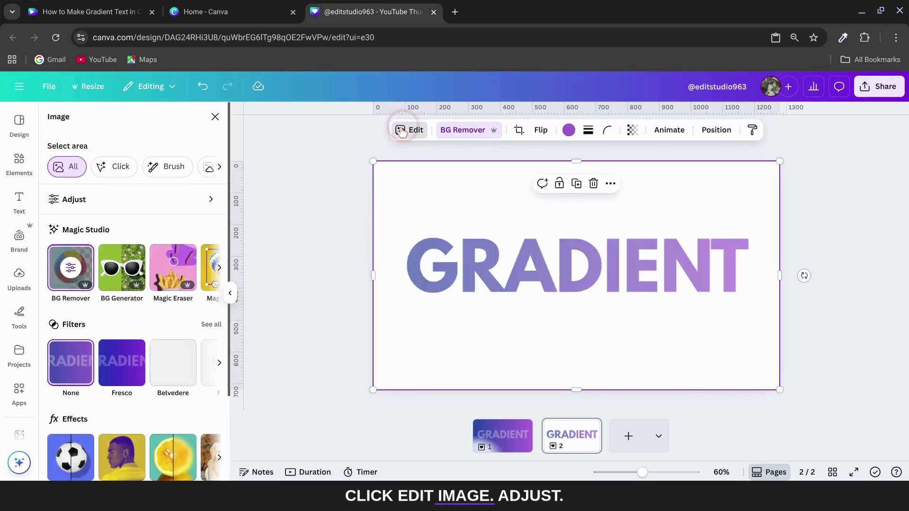
pyautogui.click(182, 199)
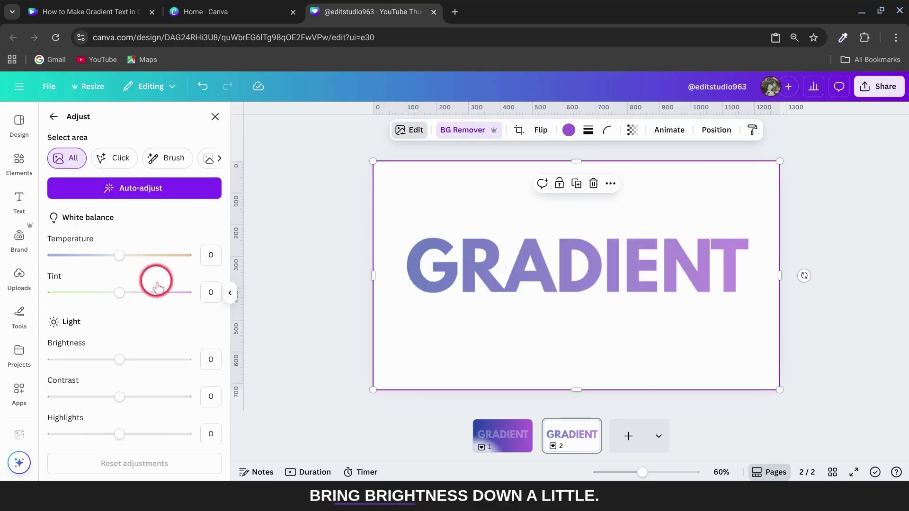
pyautogui.moveTo(119, 359); pyautogui.dragTo(97, 358)
pyautogui.moveTo(119, 397); pyautogui.dragTo(150, 395)
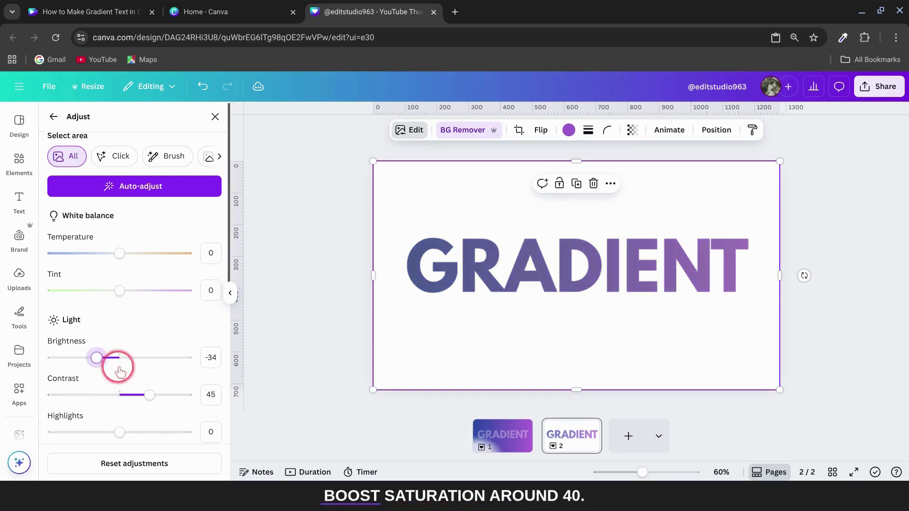
pyautogui.scroll(-6, 119, 371)
pyautogui.moveTo(119, 286); pyautogui.dragTo(150, 299)
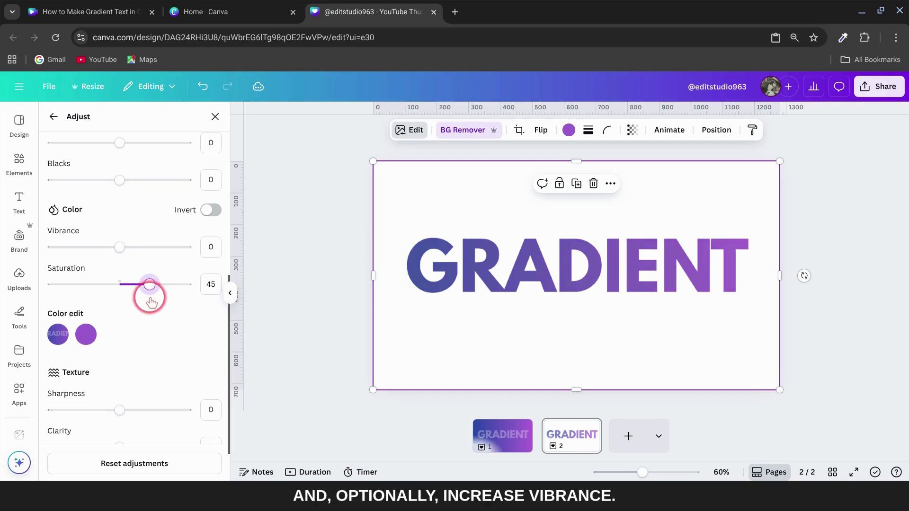
pyautogui.moveTo(119, 245)
pyautogui.mouseDown()
pyautogui.moveTo(152, 247)
pyautogui.moveTo(132, 249)
pyautogui.mouseUp()
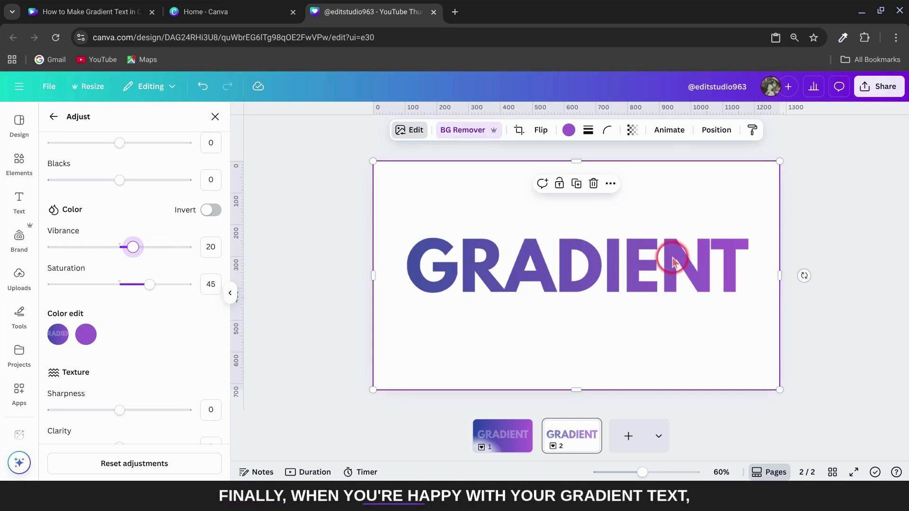
# Download only the current page (Page 2) as a PNG with an increased size and a transparent background
pyautogui.click(878, 87)
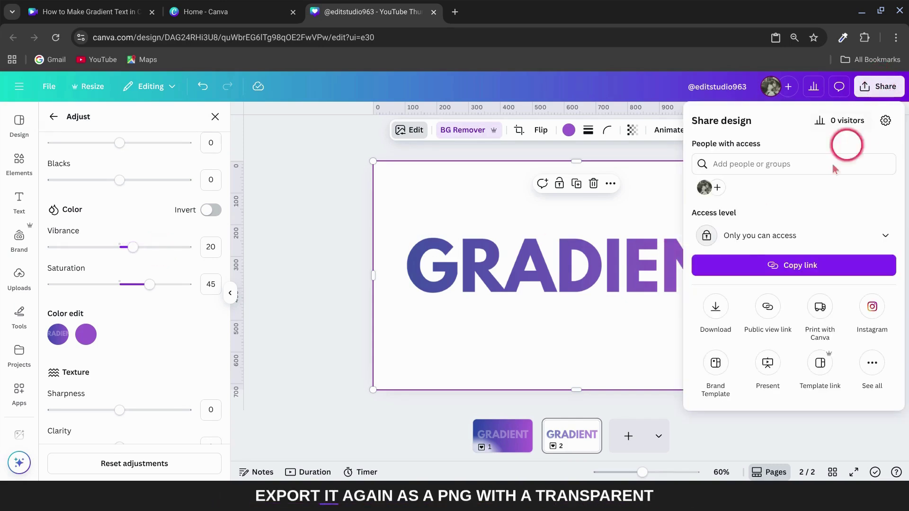
pyautogui.click(716, 303)
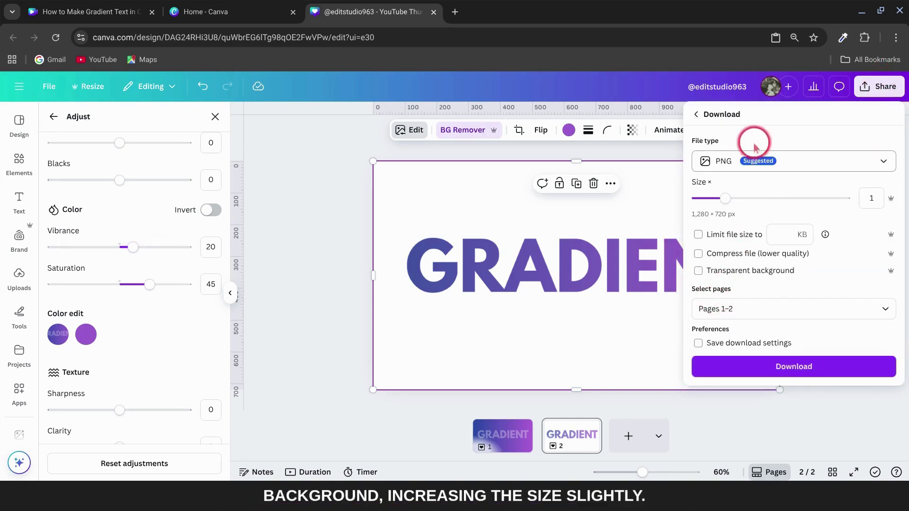
pyautogui.moveTo(719, 196); pyautogui.dragTo(816, 197)
pyautogui.click(698, 270)
pyautogui.click(771, 308)
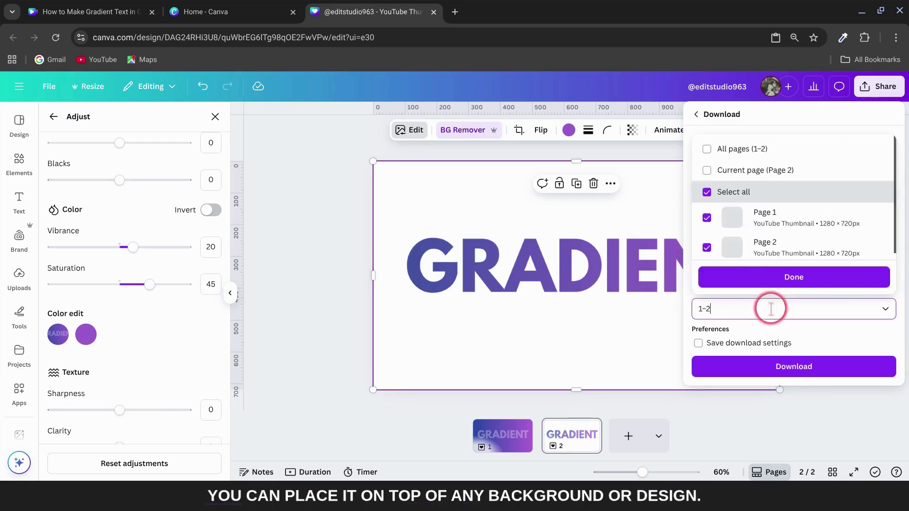
pyautogui.click(707, 167)
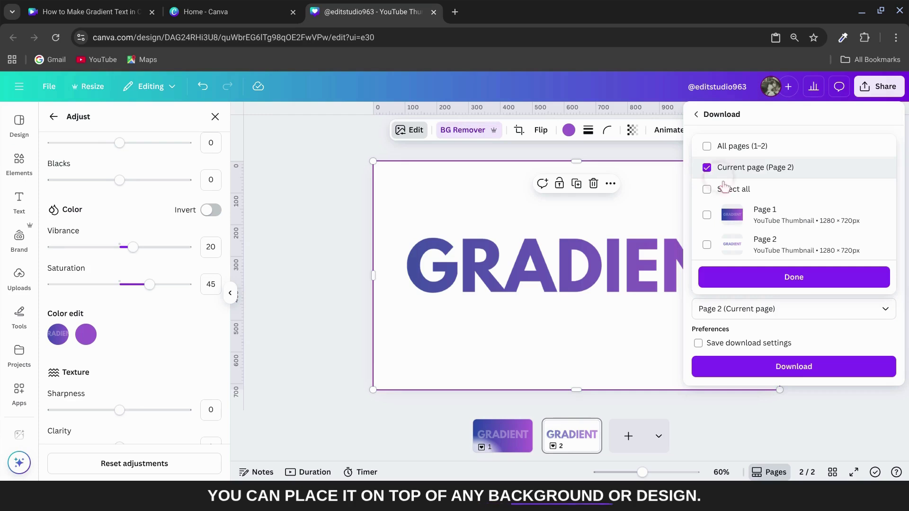
pyautogui.click(792, 276)
pyautogui.click(812, 366)
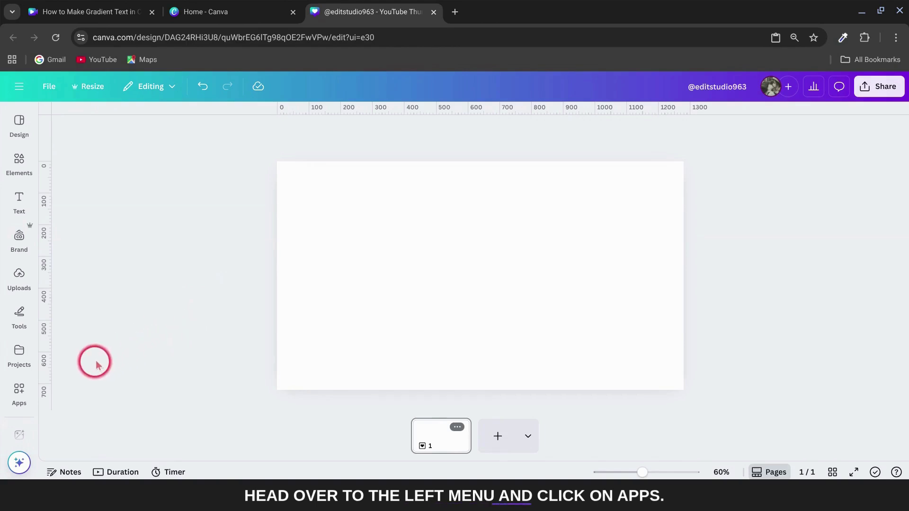
# Find the TypeGradient app and open it for the blank page
pyautogui.click(18, 387)
pyautogui.click(102, 125)
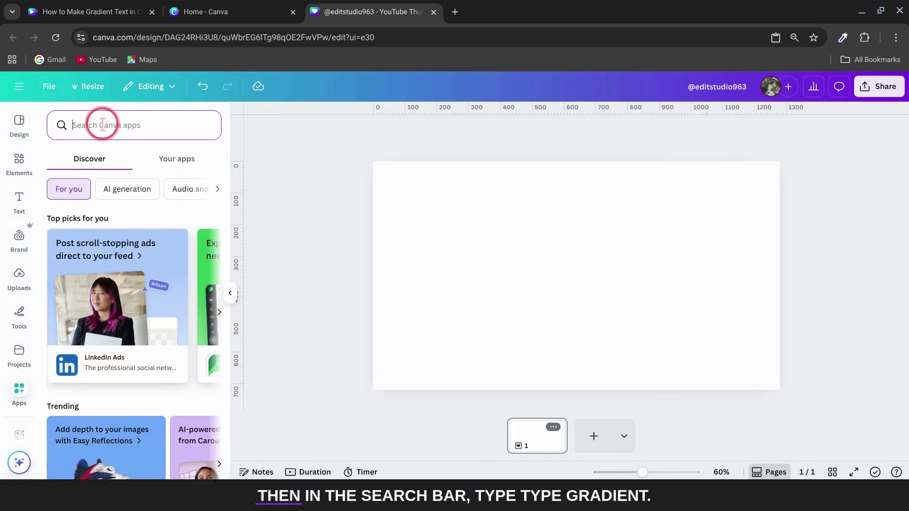
pyautogui.write('type')
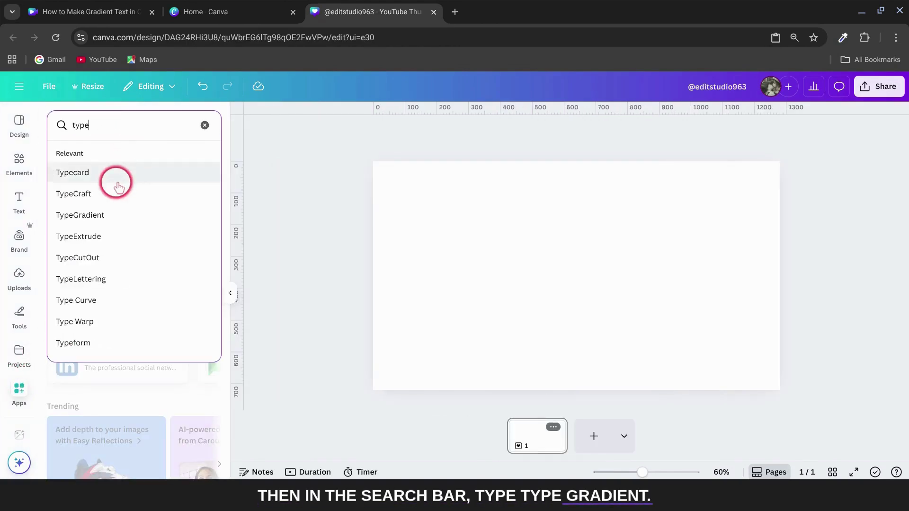
pyautogui.click(112, 212)
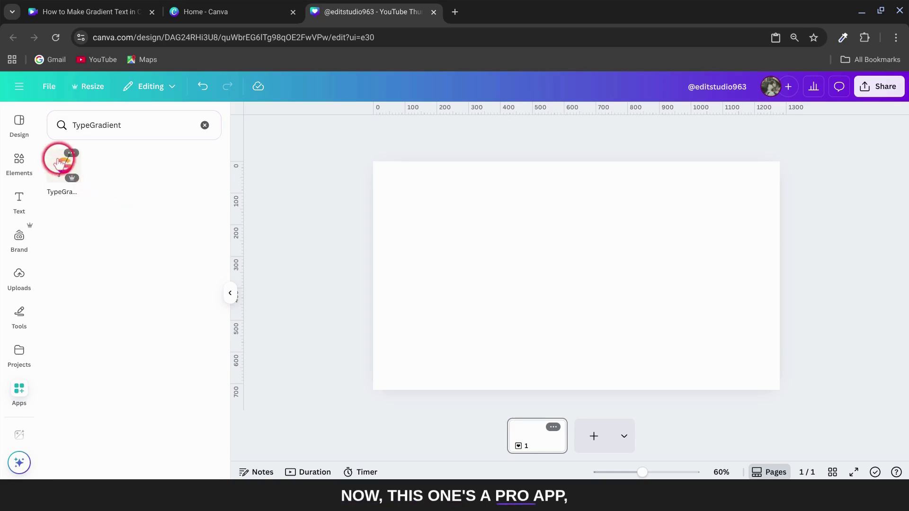
pyautogui.moveTo(72, 183)
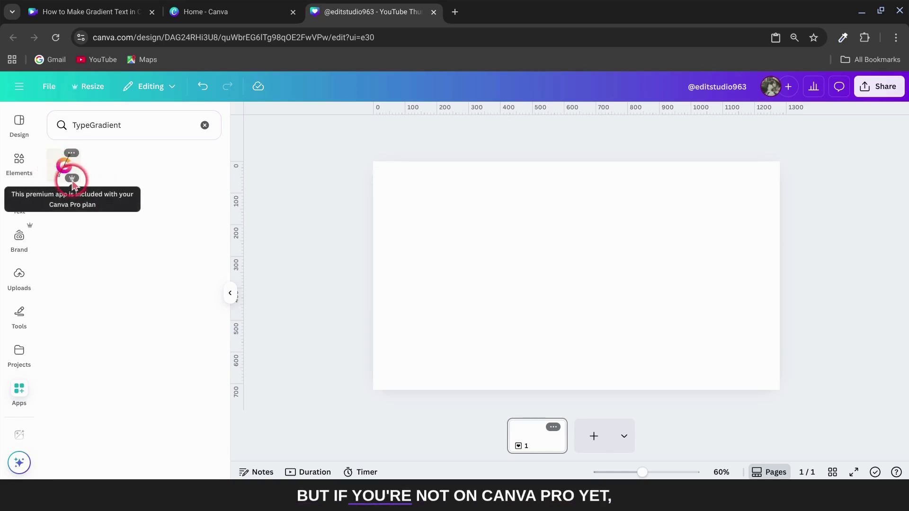
pyautogui.click(55, 165)
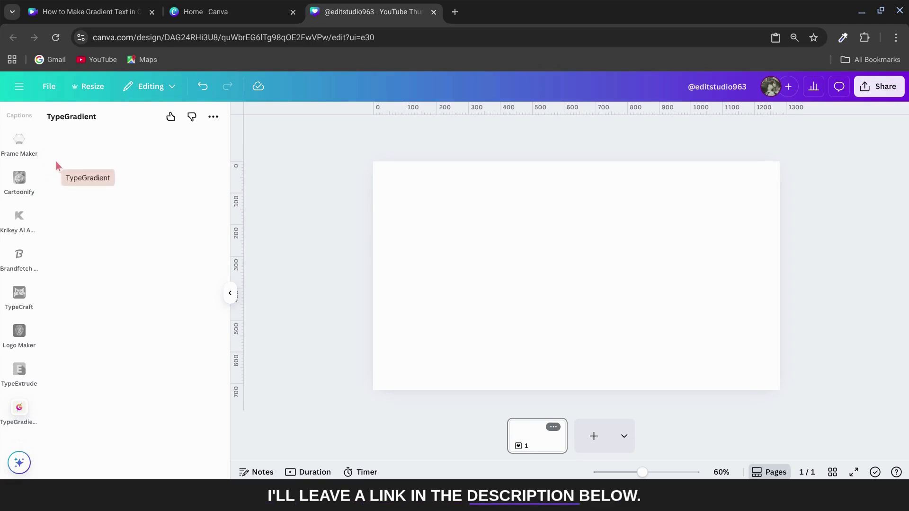
pyautogui.click(59, 162)
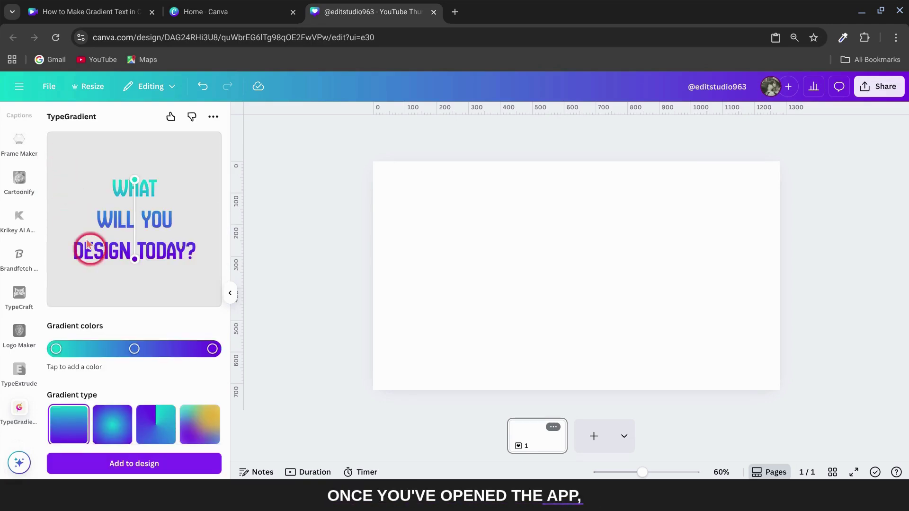
# Replace the sample text in TypeGradient with "GRADIENT"
pyautogui.scroll(-5, 90, 284)
pyautogui.click(101, 336)
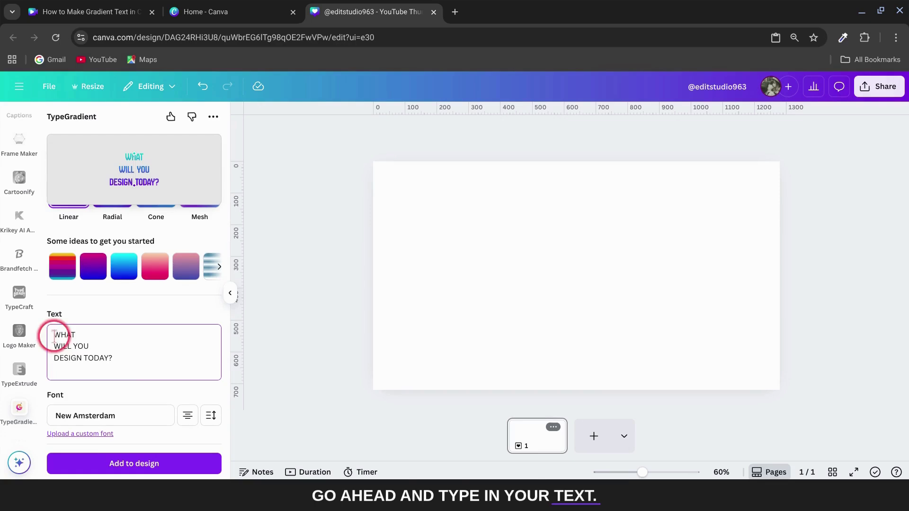
pyautogui.moveTo(53, 336); pyautogui.dragTo(134, 376)
pyautogui.write('GRADIENT')
# Search the TypeGradient fonts for "anton" and set the text's font to Anton
pyautogui.click(139, 357)
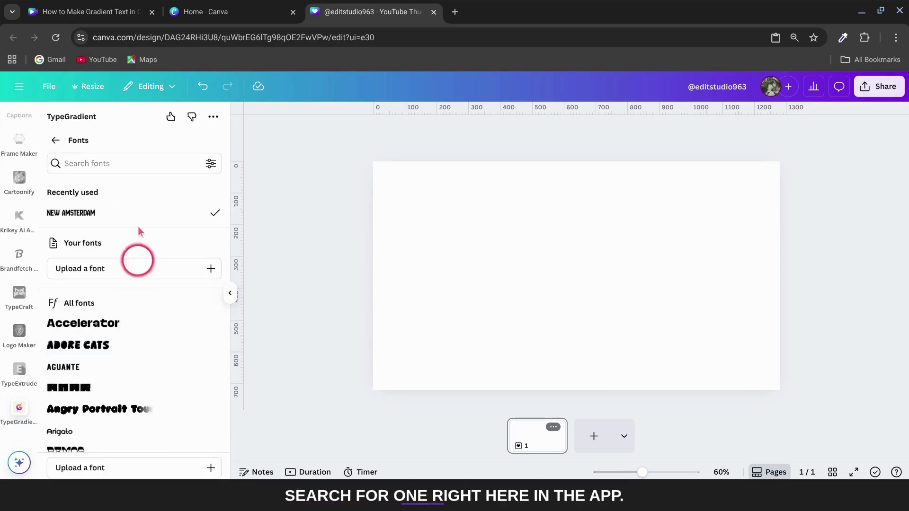
pyautogui.click(125, 163)
pyautogui.write('anton')
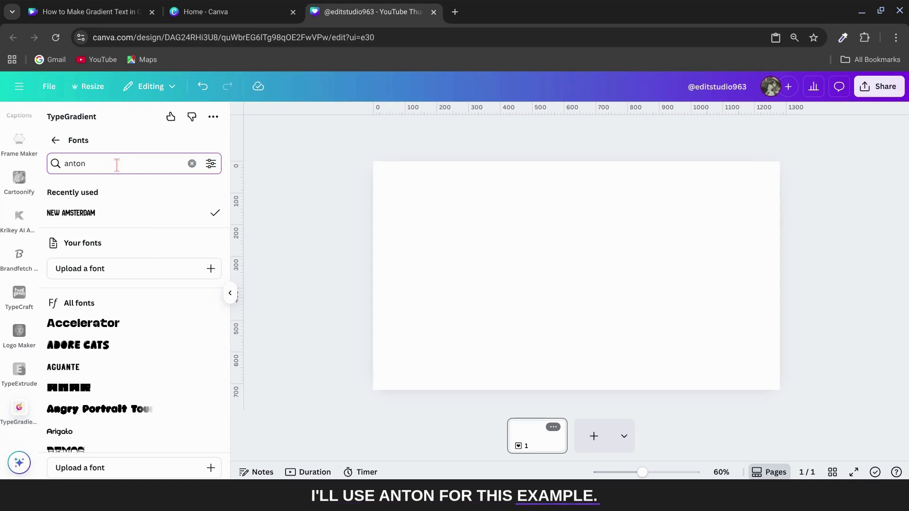
pyautogui.click(120, 258)
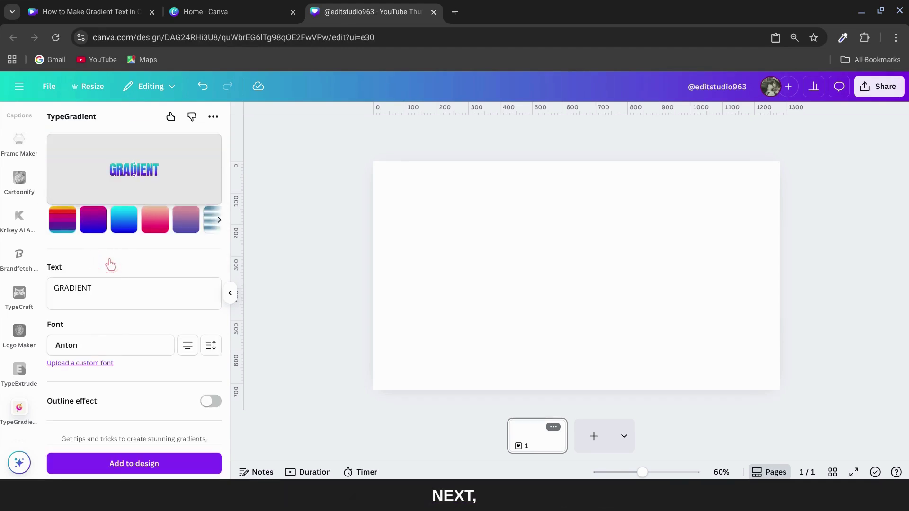
# Try several preset linear gradients on the text, ending with the light green to cyan one
pyautogui.click(89, 263)
pyautogui.click(135, 267)
pyautogui.click(61, 265)
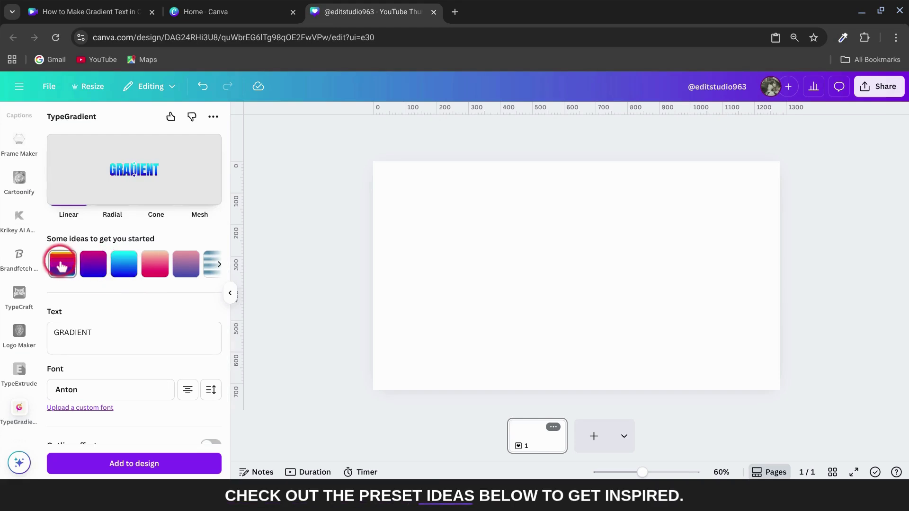
pyautogui.click(155, 264)
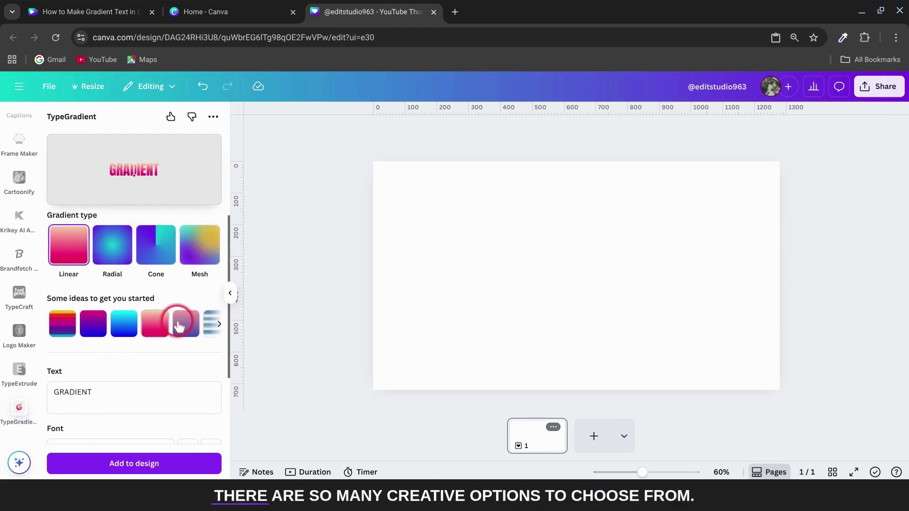
pyautogui.click(219, 324)
pyautogui.click(152, 324)
pyautogui.click(219, 324)
pyautogui.click(179, 323)
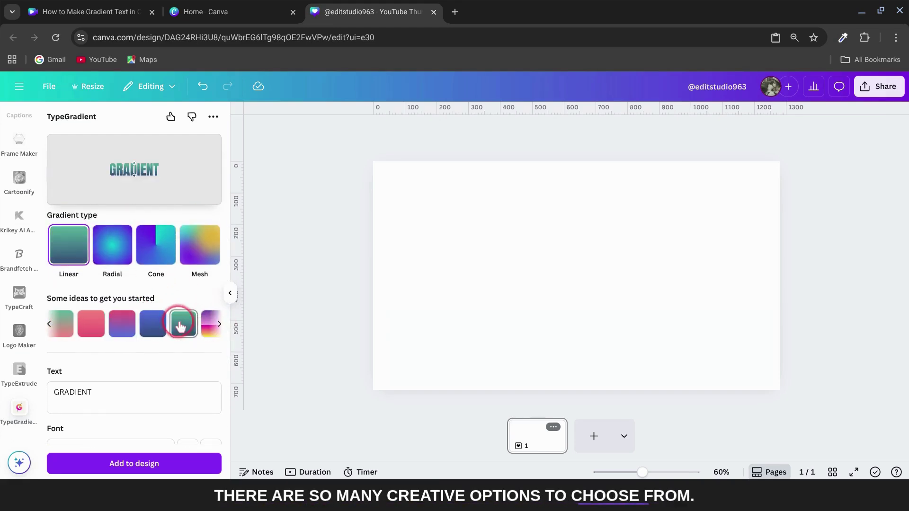
pyautogui.click(219, 324)
pyautogui.click(183, 326)
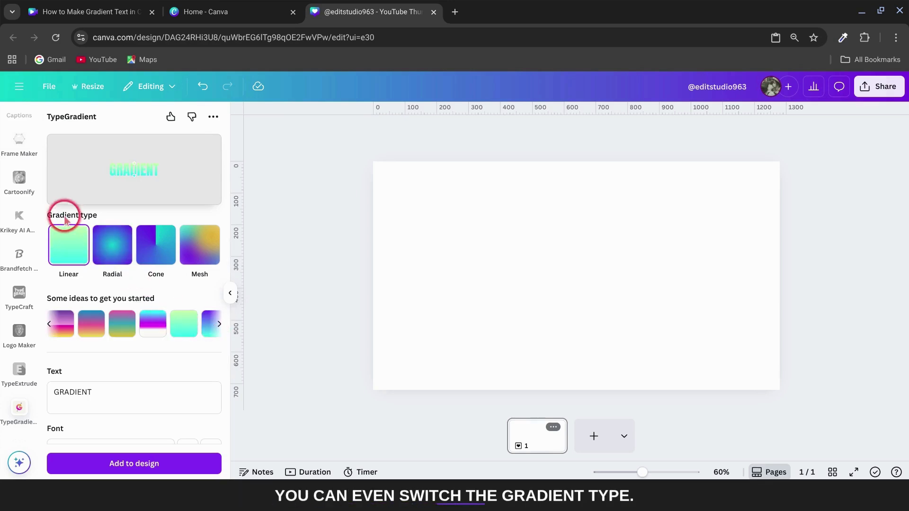
# Try the Radial, Cone and Mesh gradient types on the text and return to Linear
pyautogui.click(112, 248)
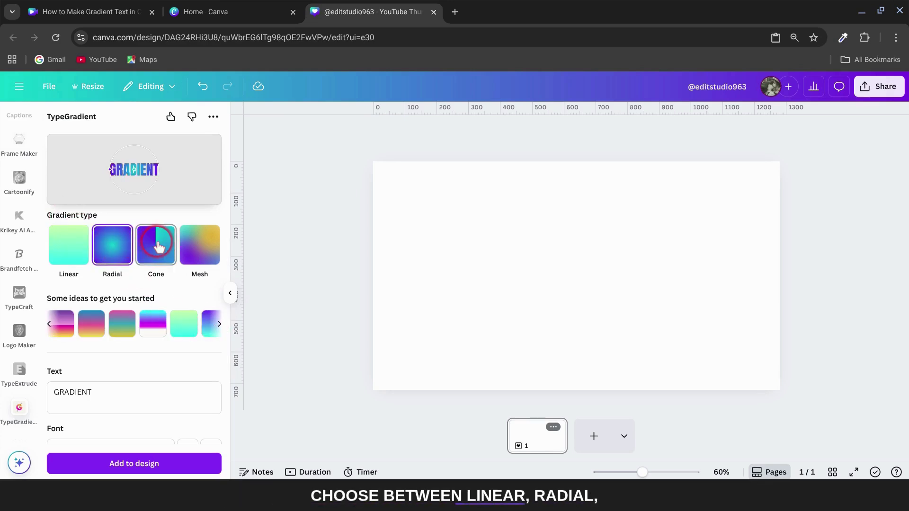
pyautogui.click(158, 246)
pyautogui.click(197, 242)
pyautogui.scroll(-1, 196, 241)
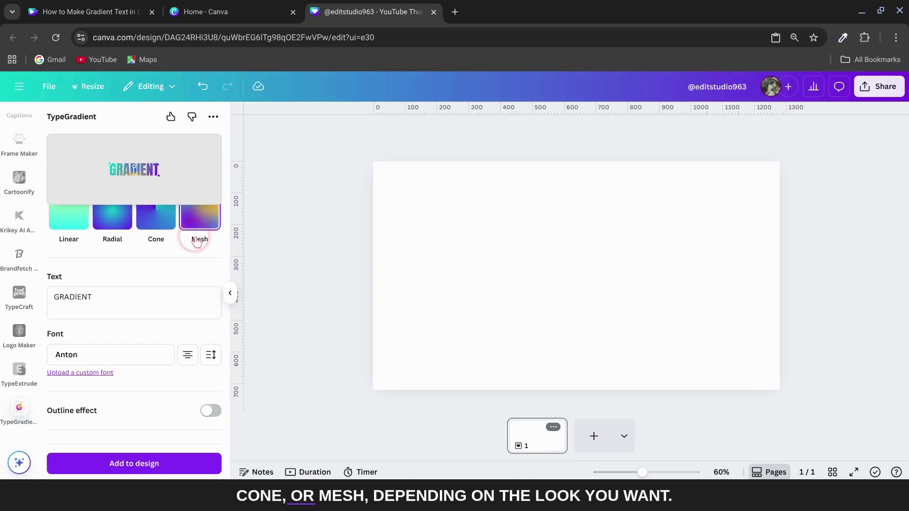
pyautogui.click(80, 214)
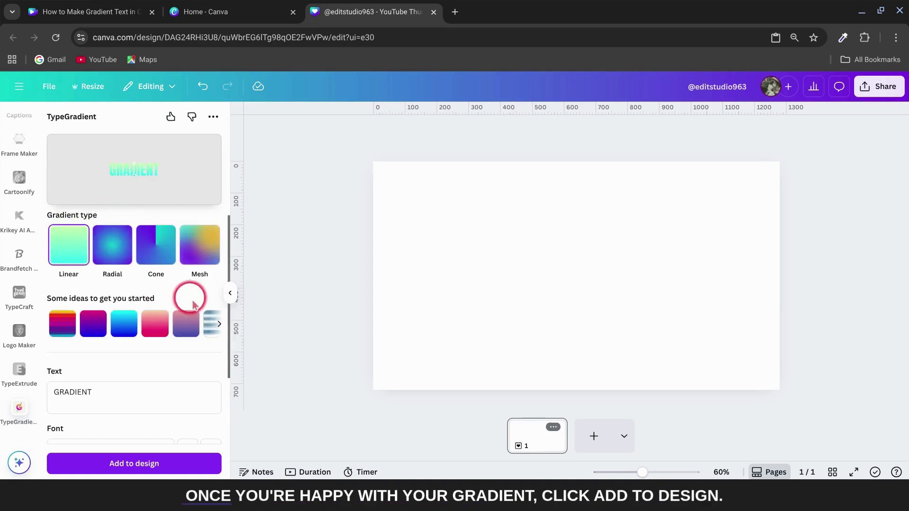
# Apply the orange-to-red preset gradient to the text and add it to the design
pyautogui.click(183, 325)
pyautogui.click(220, 323)
pyautogui.click(184, 324)
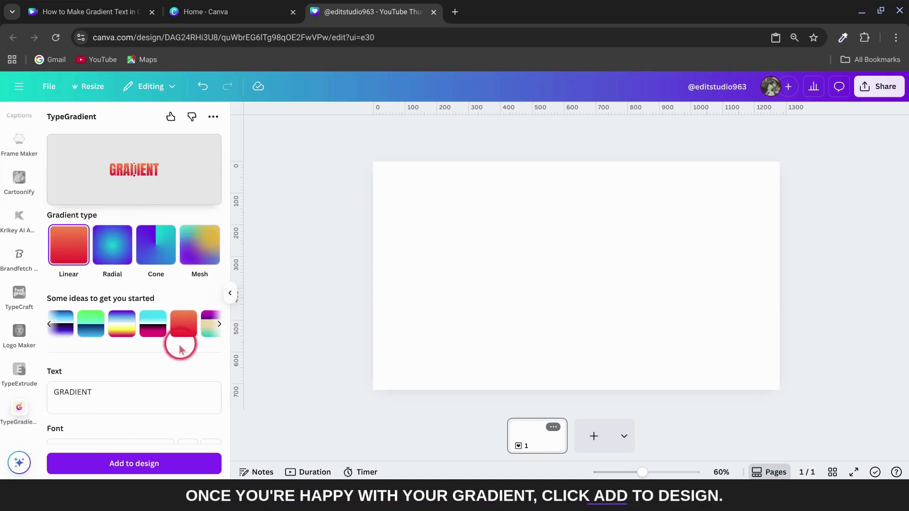
pyautogui.scroll(-1, 173, 352)
pyautogui.click(166, 357)
pyautogui.scroll(-2, 165, 358)
pyautogui.click(142, 466)
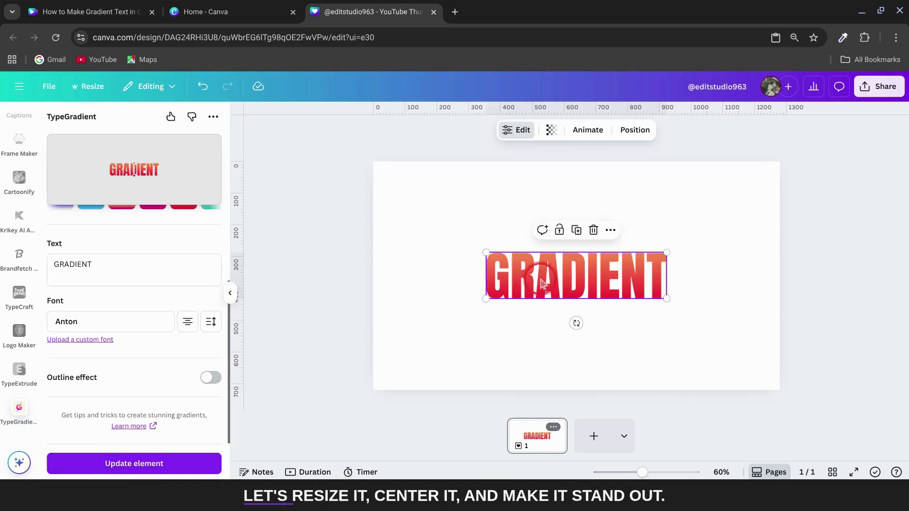
# Enlarge the gradient text on the page and place a duplicate of it directly underneath
pyautogui.moveTo(666, 253); pyautogui.dragTo(763, 211)
pyautogui.moveTo(688, 260); pyautogui.dragTo(594, 314)
pyautogui.click(581, 188)
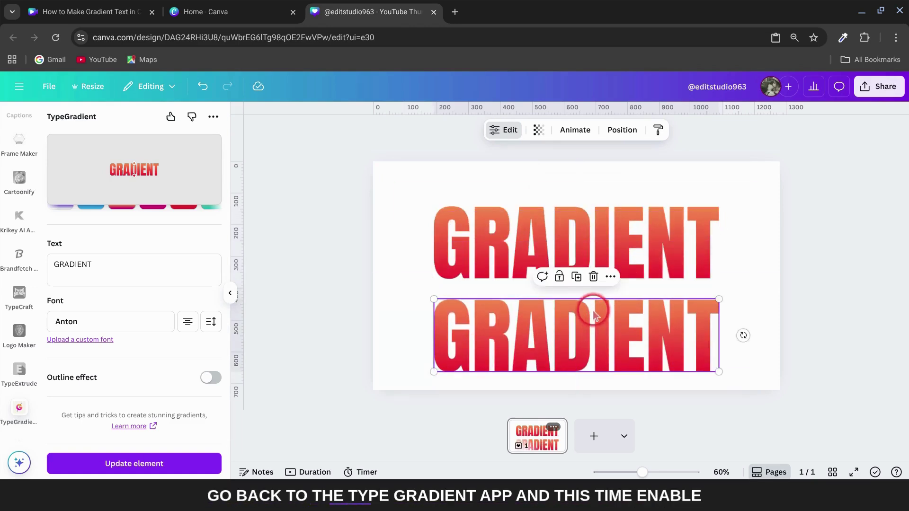
# Give the lower gradient text a black outline effect with thickness 20 and update the element
pyautogui.click(211, 378)
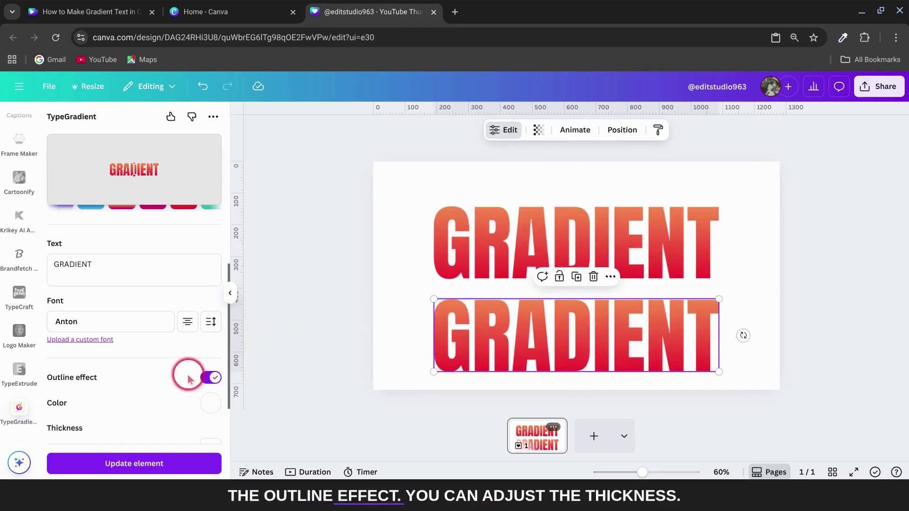
pyautogui.scroll(-2, 178, 367)
pyautogui.moveTo(122, 373); pyautogui.dragTo(70, 373)
pyautogui.click(195, 326)
pyautogui.click(217, 275)
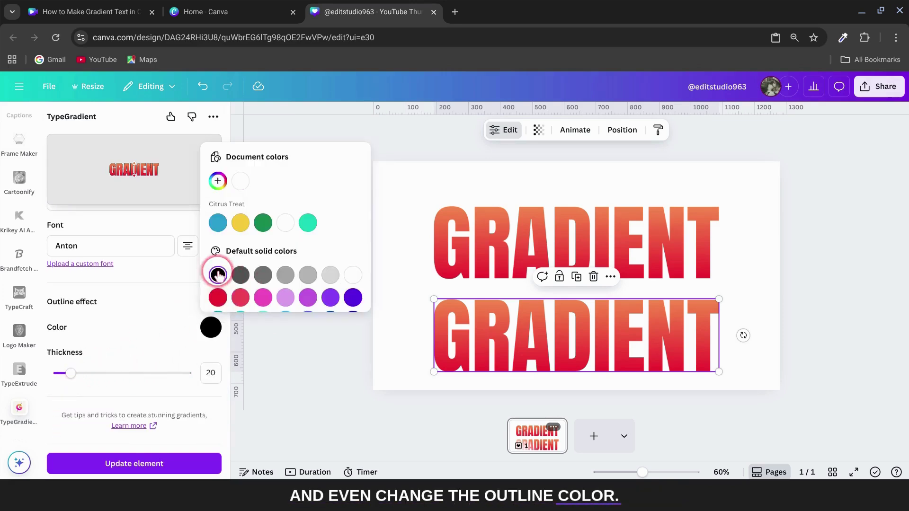
pyautogui.click(134, 464)
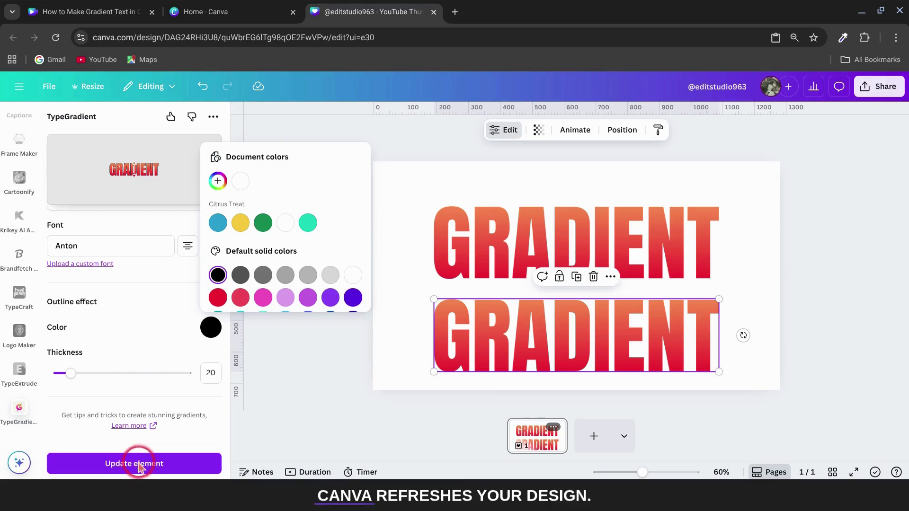
pyautogui.click(143, 463)
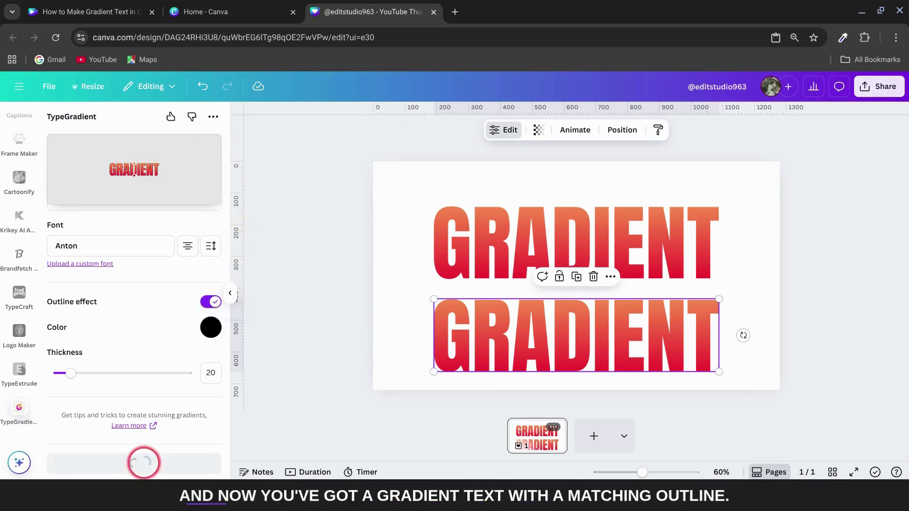
# Move the outlined text slightly up toward the upper copy, deselect it and collapse the TypeGradient panel
pyautogui.click(563, 328)
pyautogui.moveTo(562, 328); pyautogui.dragTo(560, 331)
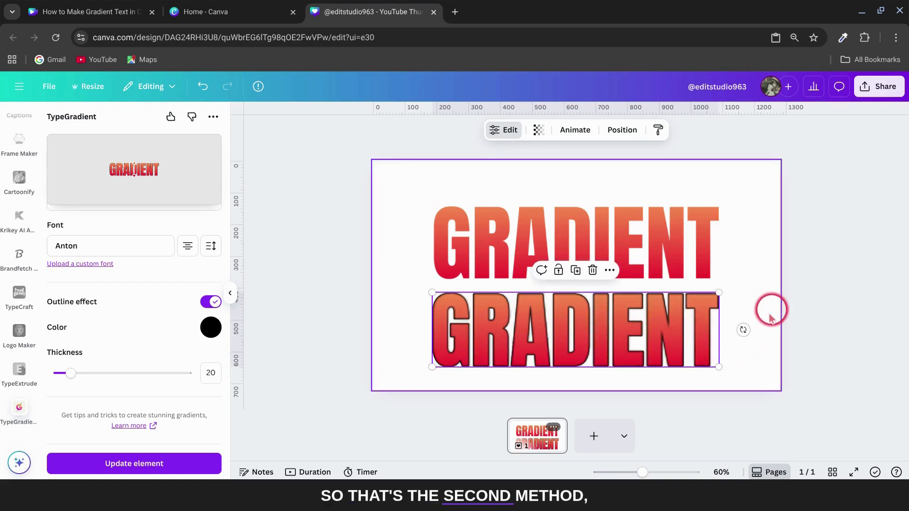
pyautogui.click(760, 279)
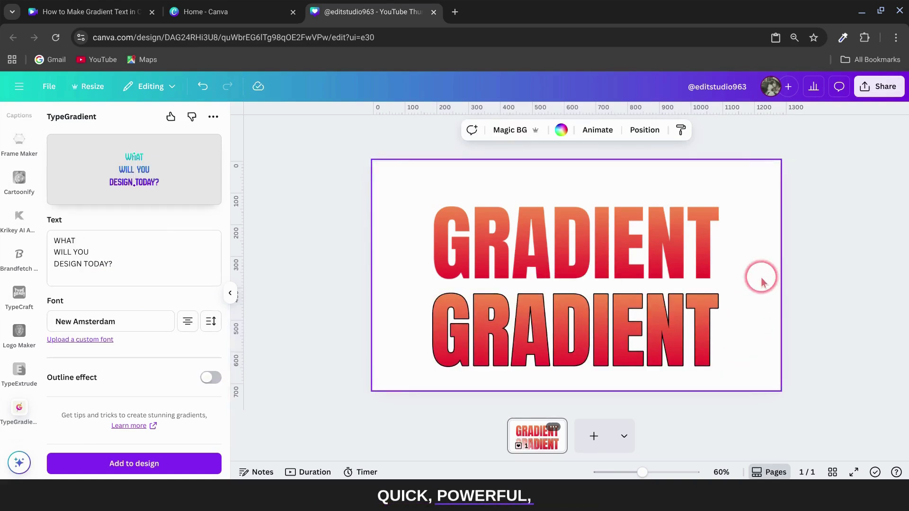
pyautogui.click(260, 295)
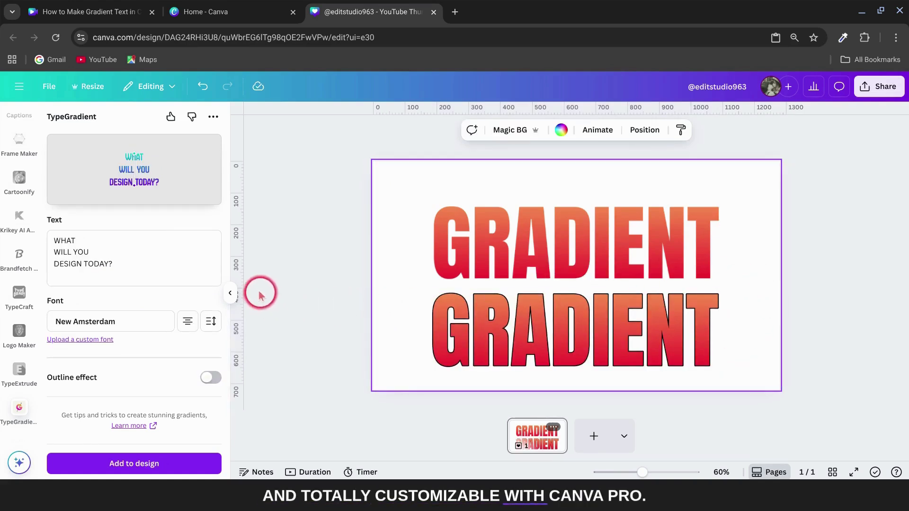
pyautogui.click(231, 294)
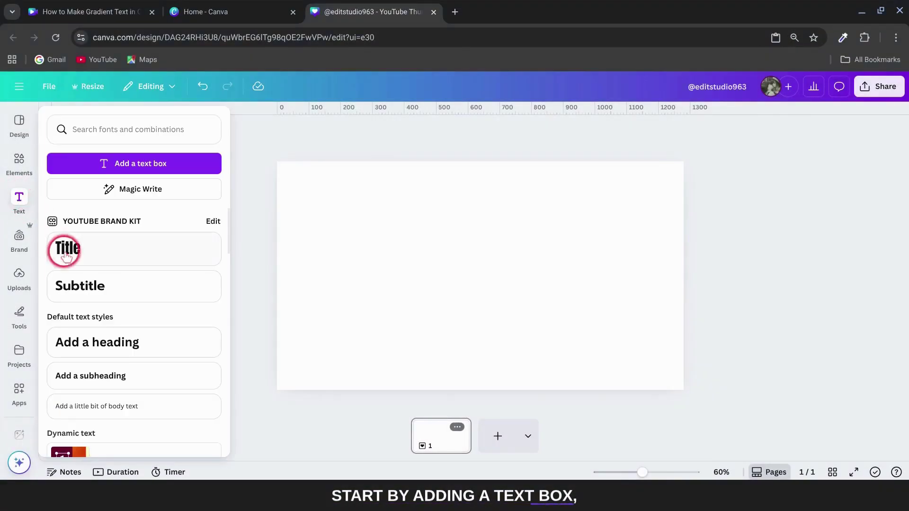
# Add a heading reading "GRADIENT" to the blank page and set its font to League Spartan
pyautogui.click(131, 341)
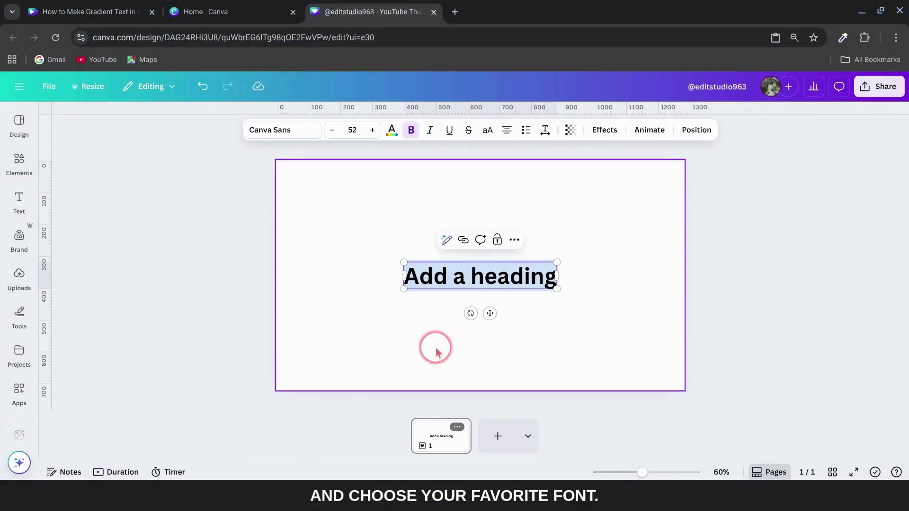
pyautogui.write('GRADIENT')
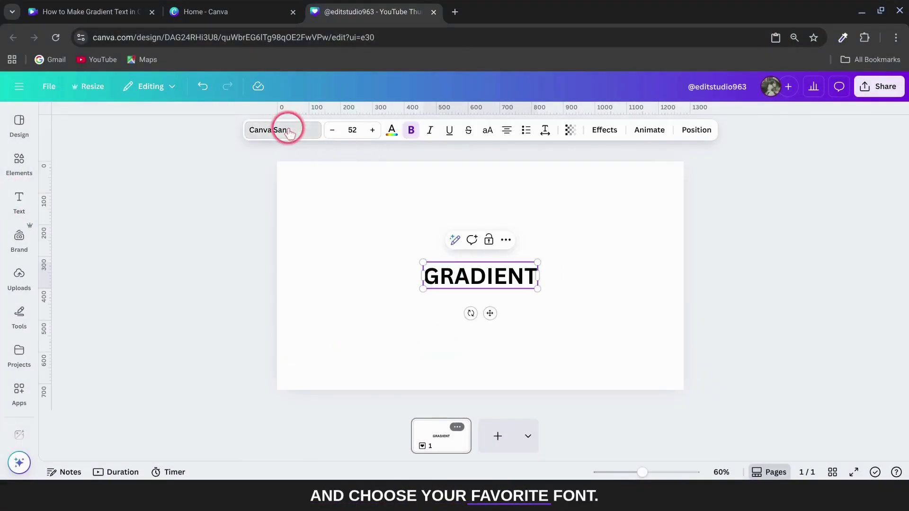
pyautogui.click(284, 130)
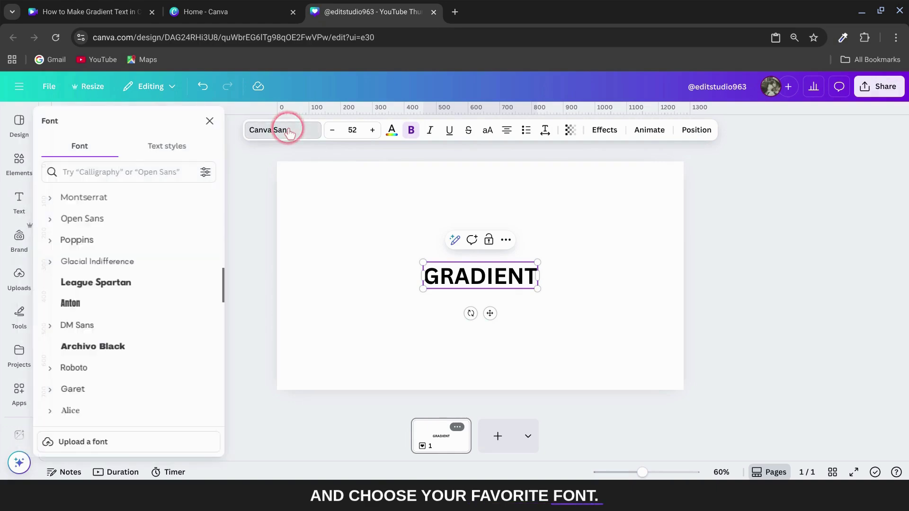
pyautogui.click(148, 289)
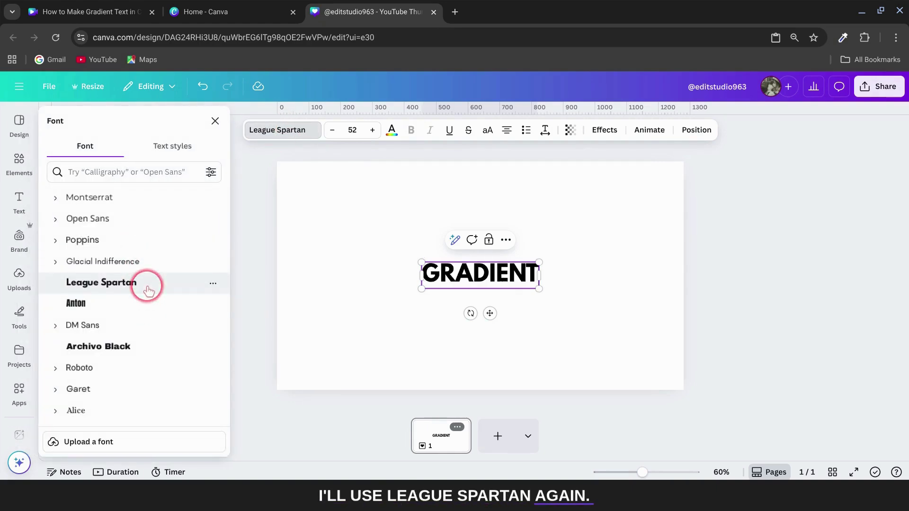
# Enlarge the heading to font size 124 and center it horizontally in the upper half of the page
pyautogui.moveTo(537, 246); pyautogui.dragTo(655, 215)
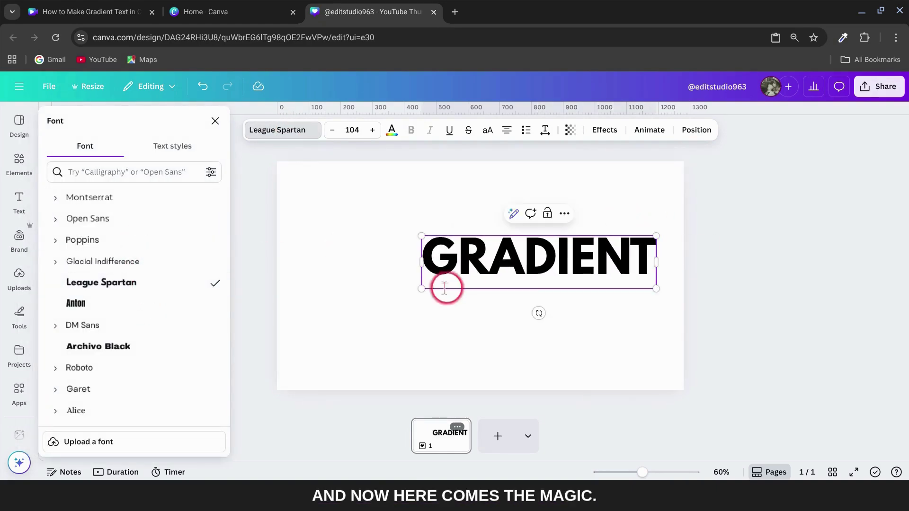
pyautogui.moveTo(422, 287); pyautogui.dragTo(372, 305)
pyautogui.moveTo(544, 267); pyautogui.dragTo(509, 248)
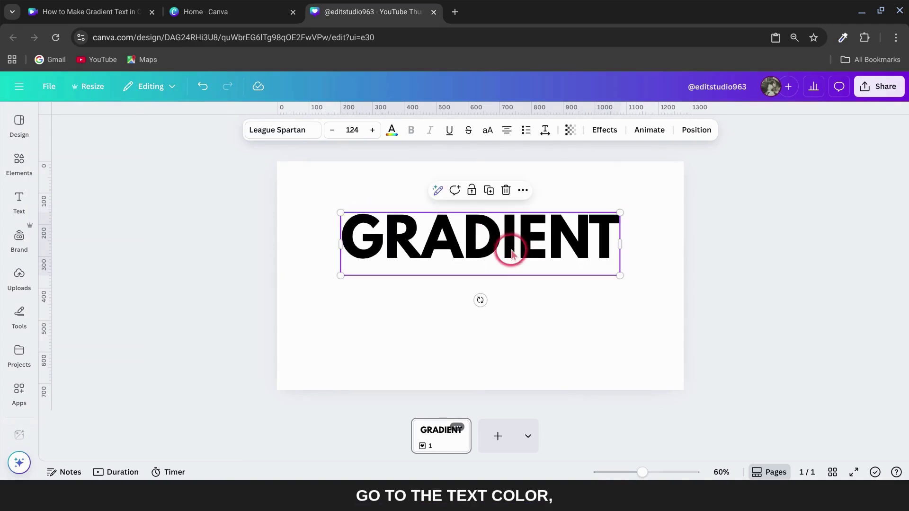
# Try several default gradients as the heading's text color, finishing with the horizontal pinkish-red to purple one under All gradients
pyautogui.click(392, 133)
pyautogui.scroll(-3, 171, 332)
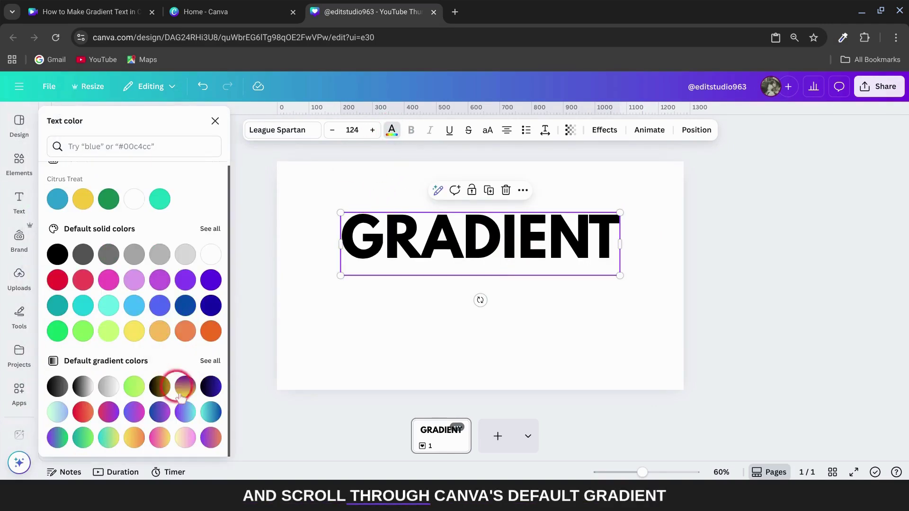
pyautogui.click(212, 361)
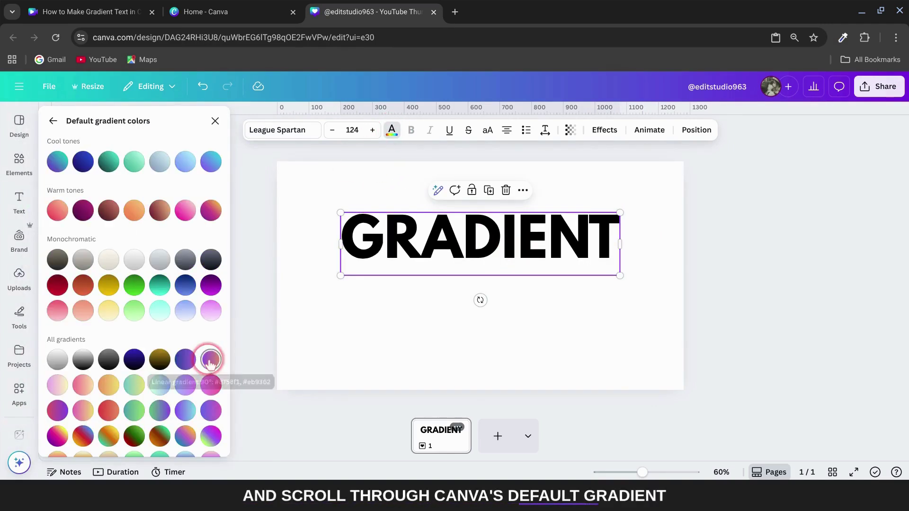
pyautogui.click(210, 285)
pyautogui.click(134, 286)
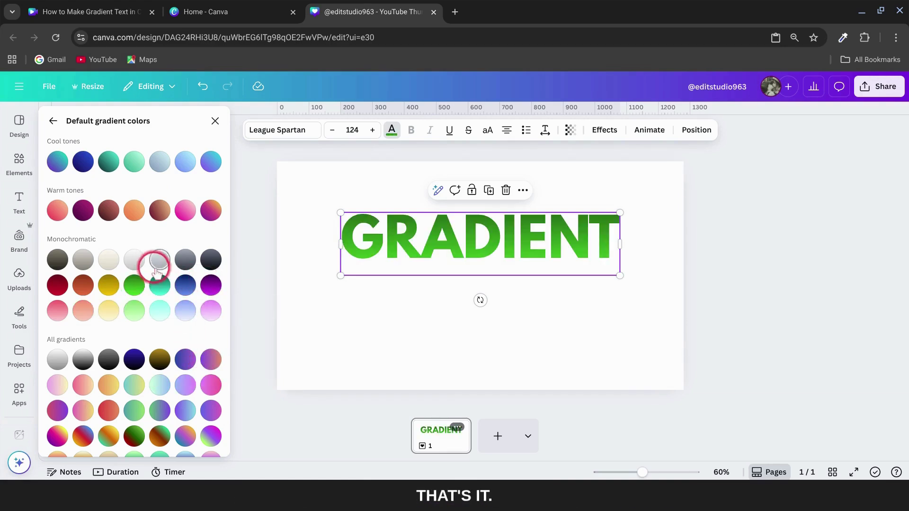
pyautogui.click(158, 285)
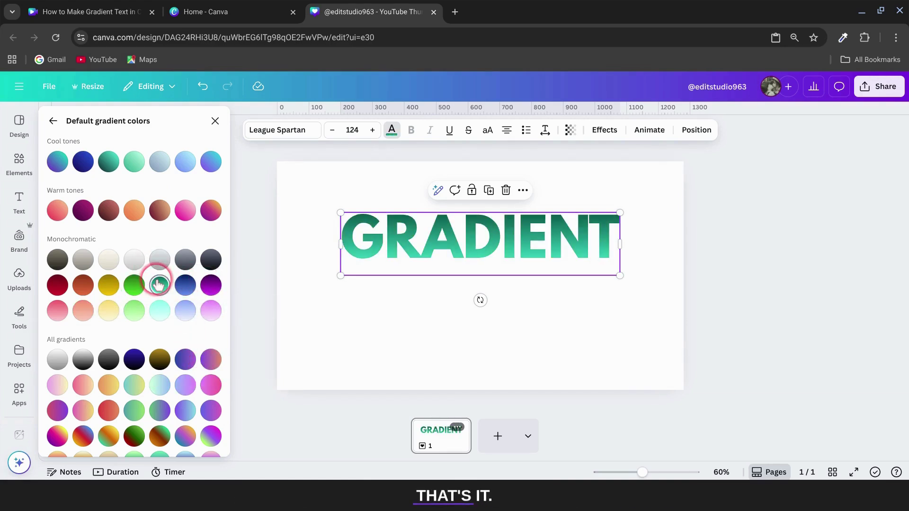
pyautogui.click(210, 410)
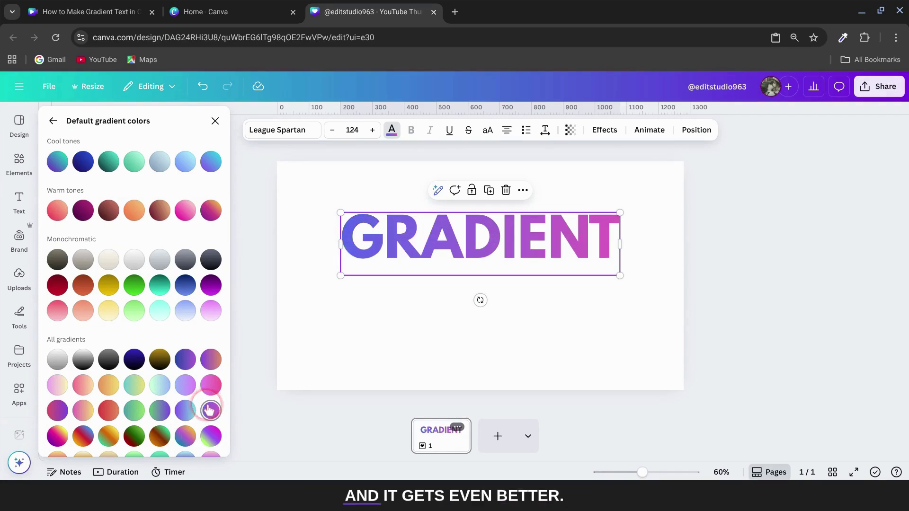
pyautogui.click(57, 410)
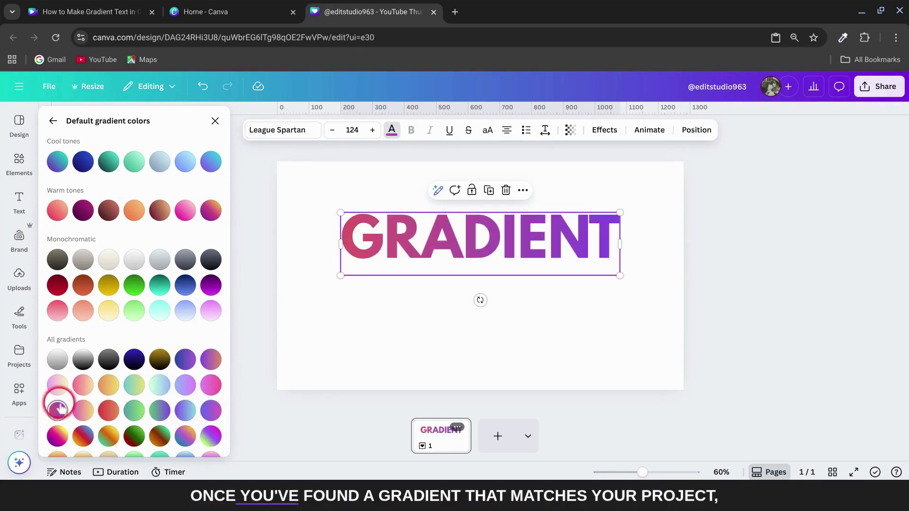
# Try the other gradient styles on the heading's pinkish-red to purple gradient, finishing with the last style in the row
pyautogui.click(53, 120)
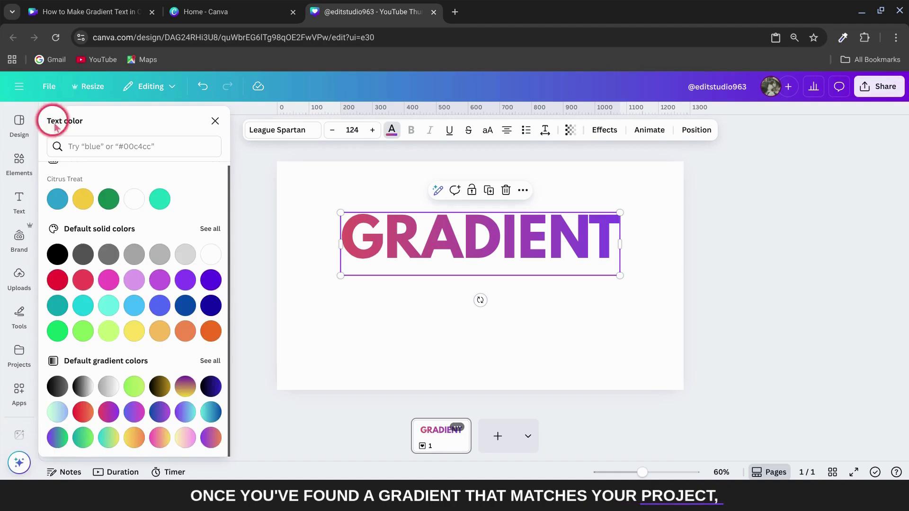
pyautogui.click(57, 199)
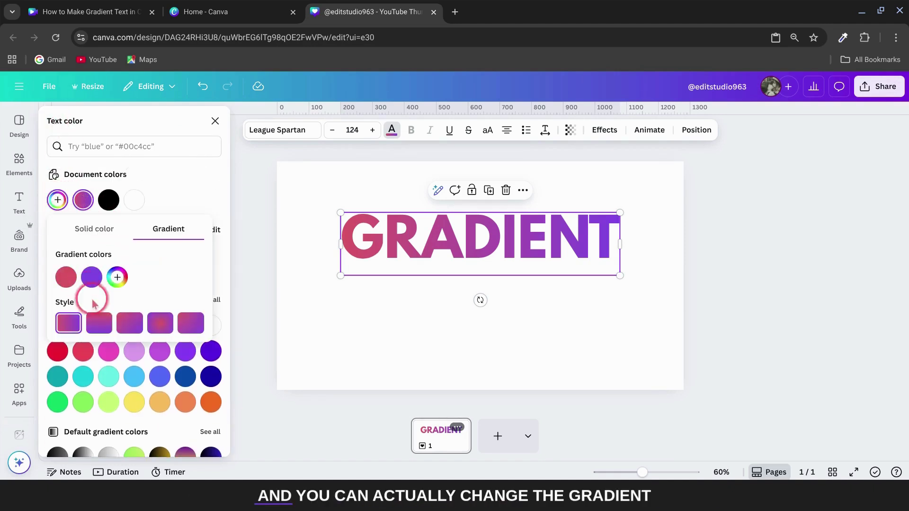
pyautogui.click(98, 322)
pyautogui.click(129, 321)
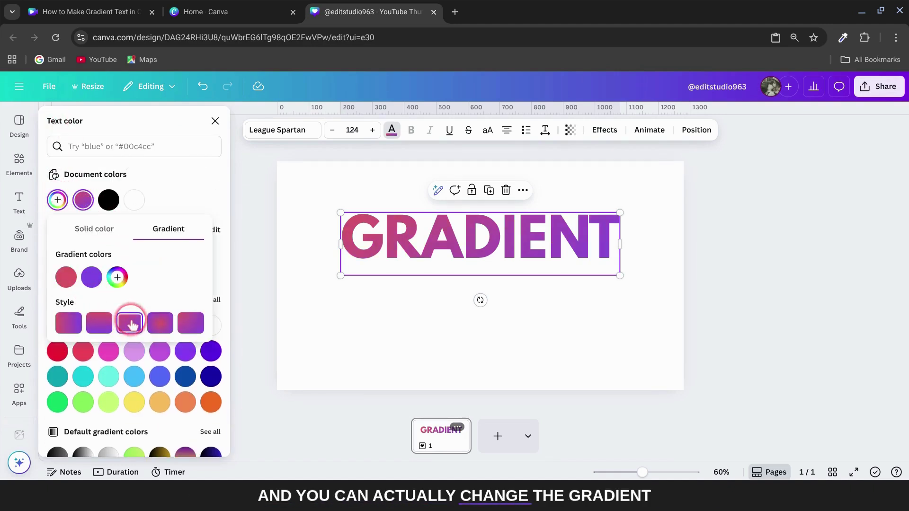
pyautogui.click(160, 323)
pyautogui.click(190, 321)
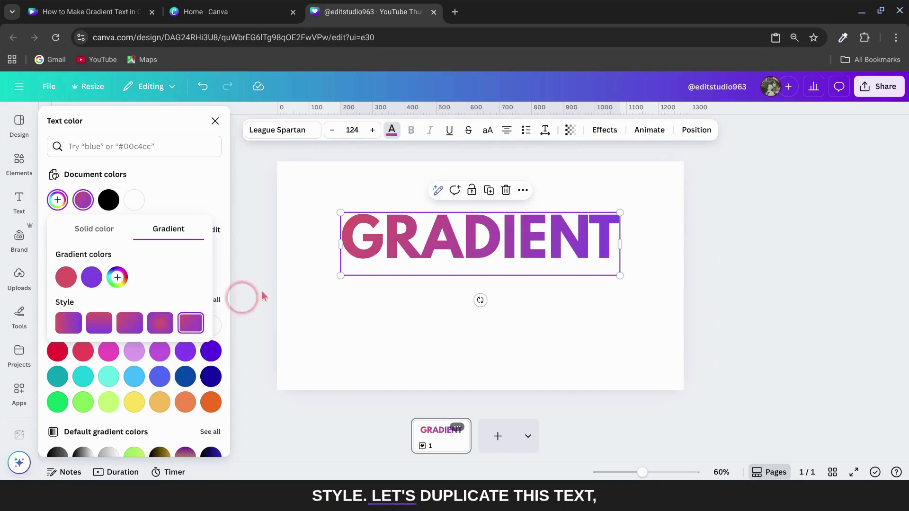
# Duplicate the heading, place the copy directly below the original, and set the copy's font to Blueberry
pyautogui.click(489, 190)
pyautogui.moveTo(491, 227); pyautogui.dragTo(484, 300)
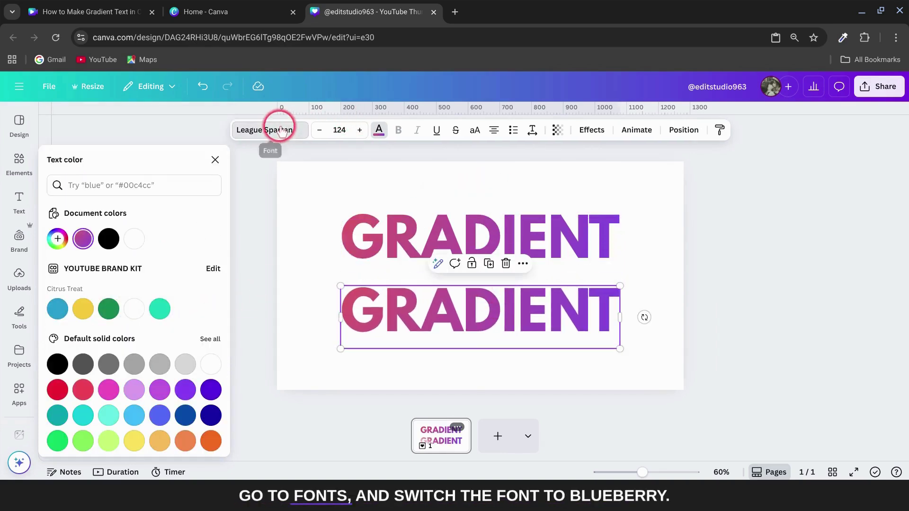
pyautogui.click(280, 130)
pyautogui.click(148, 290)
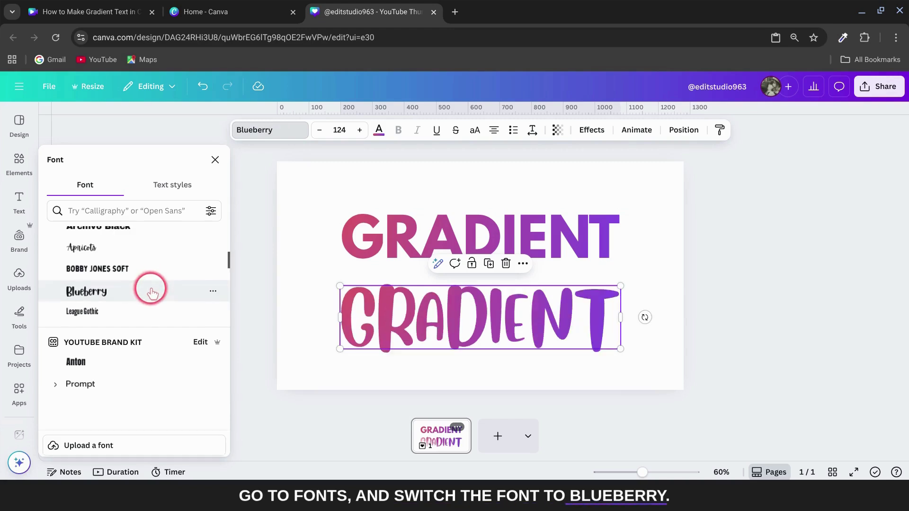
# Change the lower heading's gradient style to radial, with pinkish-red in the center and purple outside, and deselect the text
pyautogui.click(381, 131)
pyautogui.click(109, 239)
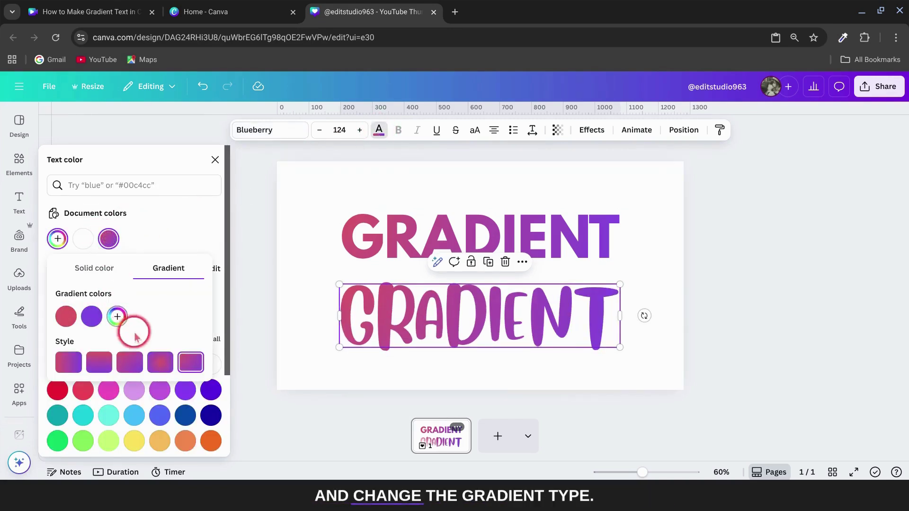
pyautogui.click(159, 362)
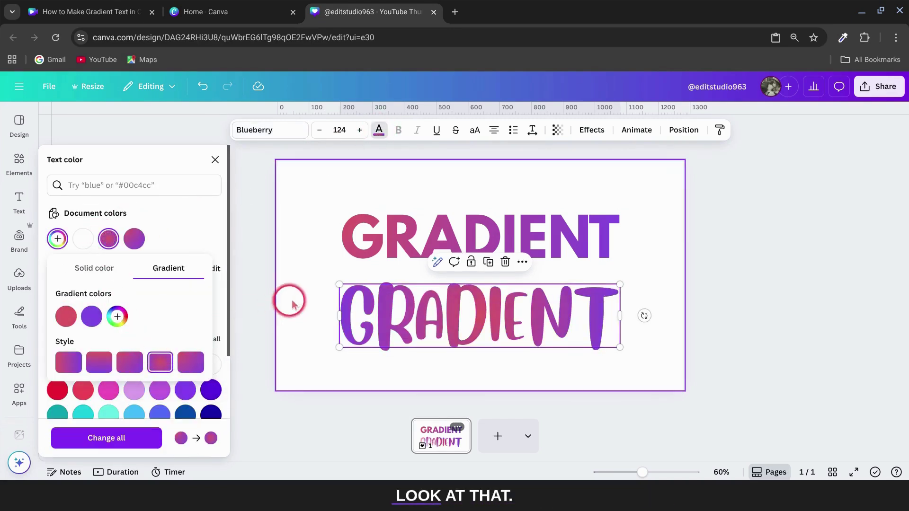
pyautogui.click(299, 288)
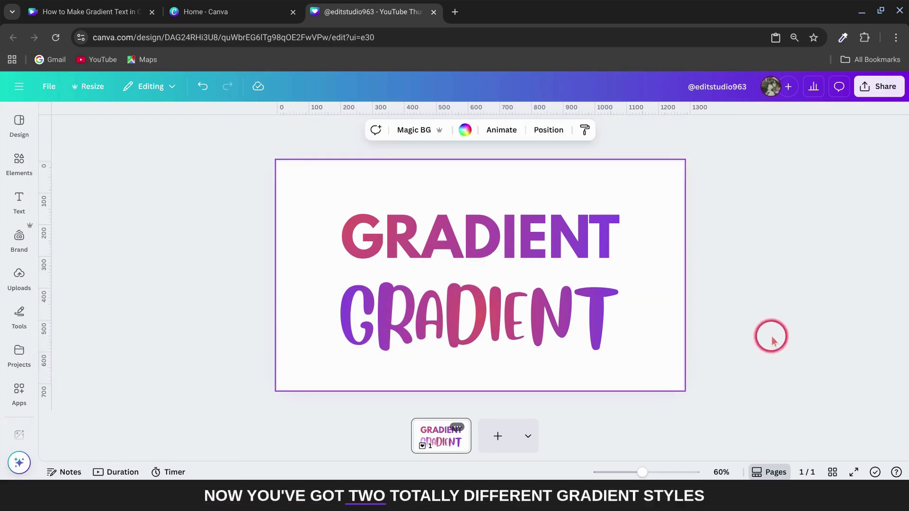